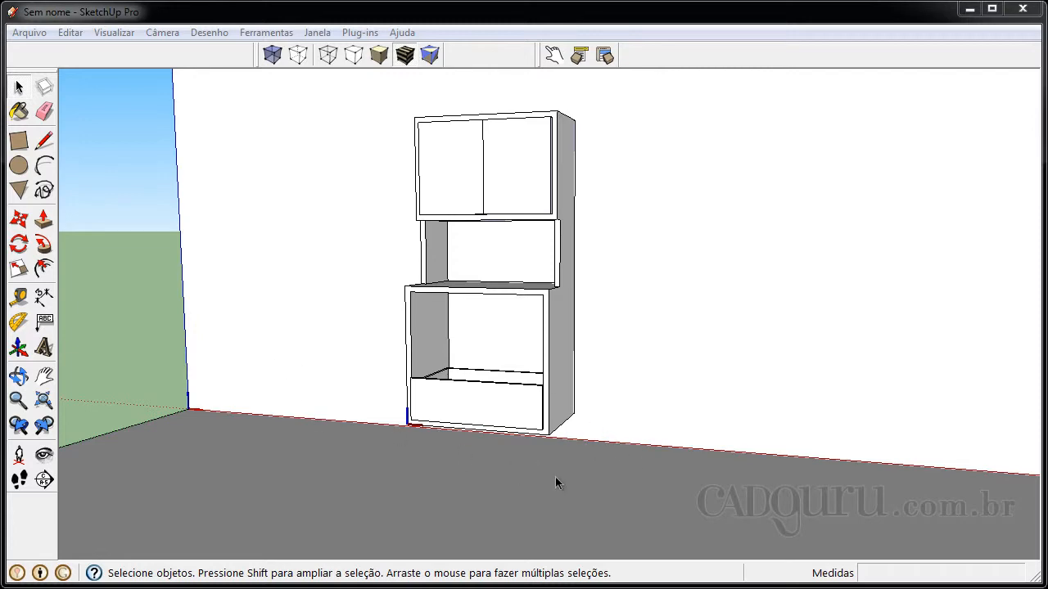
Inside the furniture component, copy the bottom drawer upward by its front's height, about 0,23 m, and repeat it as a 2x array
{"action": "scroll", "coordinate": [491, 413], "scroll_direction": "up", "scroll_amount": 6}
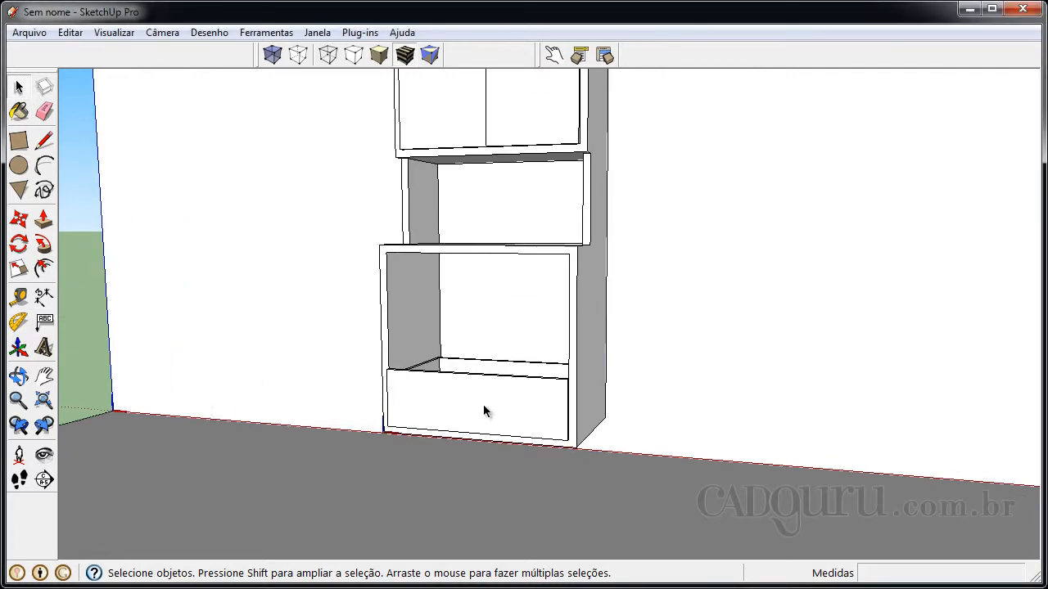
{"action": "middle_click_drag", "start_coordinate": [493, 410], "coordinate": [491, 309]}
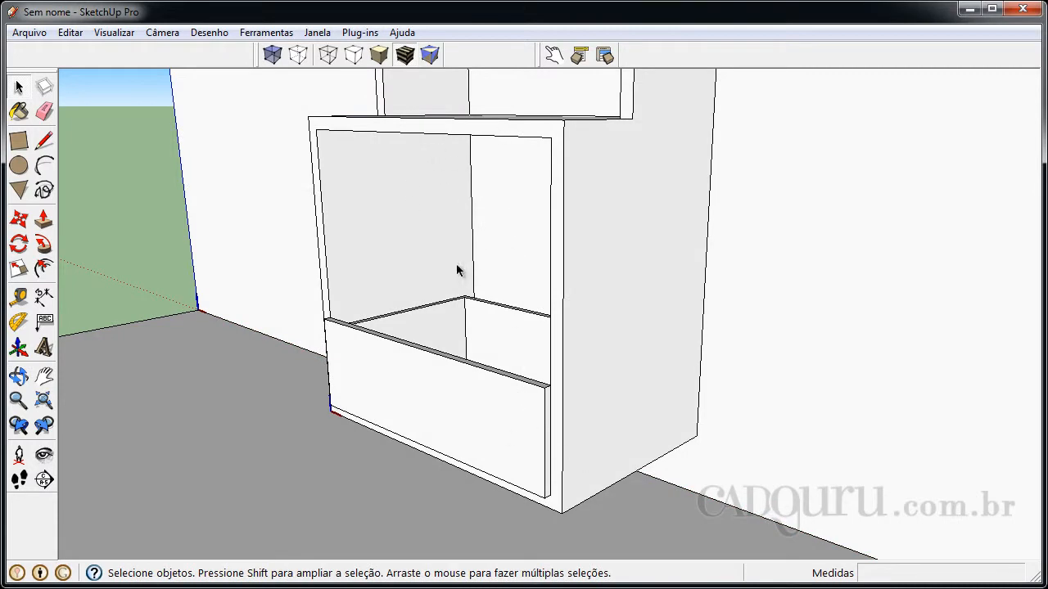
{"action": "middle_click_drag", "start_coordinate": [514, 388], "coordinate": [511, 412]}
{"action": "left_click", "coordinate": [538, 411]}
{"action": "double_click", "coordinate": [511, 412]}
{"action": "left_click", "coordinate": [541, 444]}
{"action": "scroll", "coordinate": [609, 487], "scroll_direction": "up", "scroll_amount": 3}
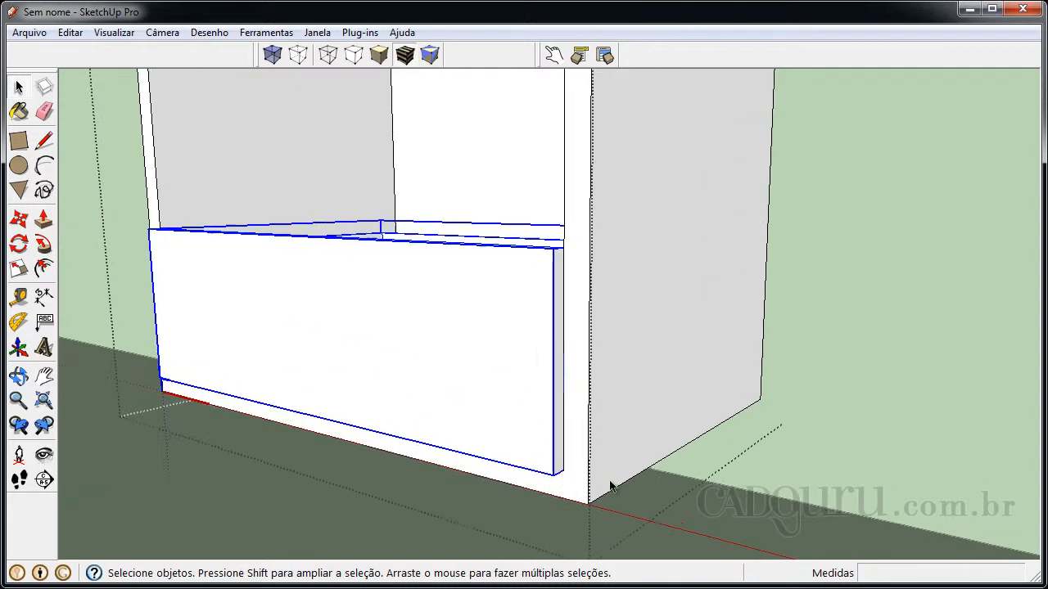
{"action": "key", "text": "m"}
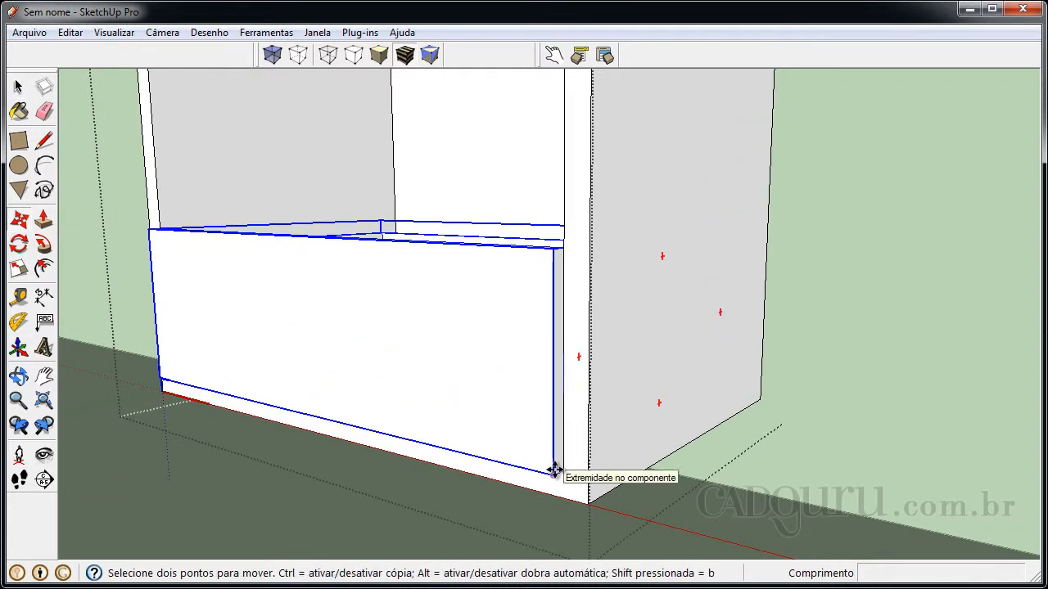
{"action": "key", "text": "ctrl"}
{"action": "left_click", "coordinate": [554, 472]}
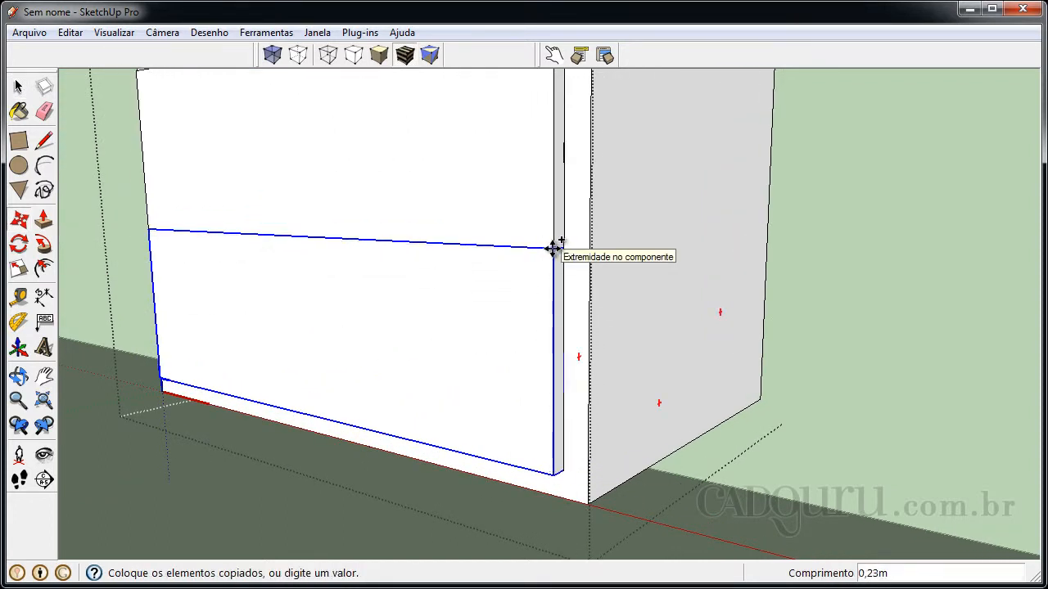
{"action": "left_click", "coordinate": [554, 248]}
{"action": "type", "text": "2x"}
{"action": "key", "text": "Return"}
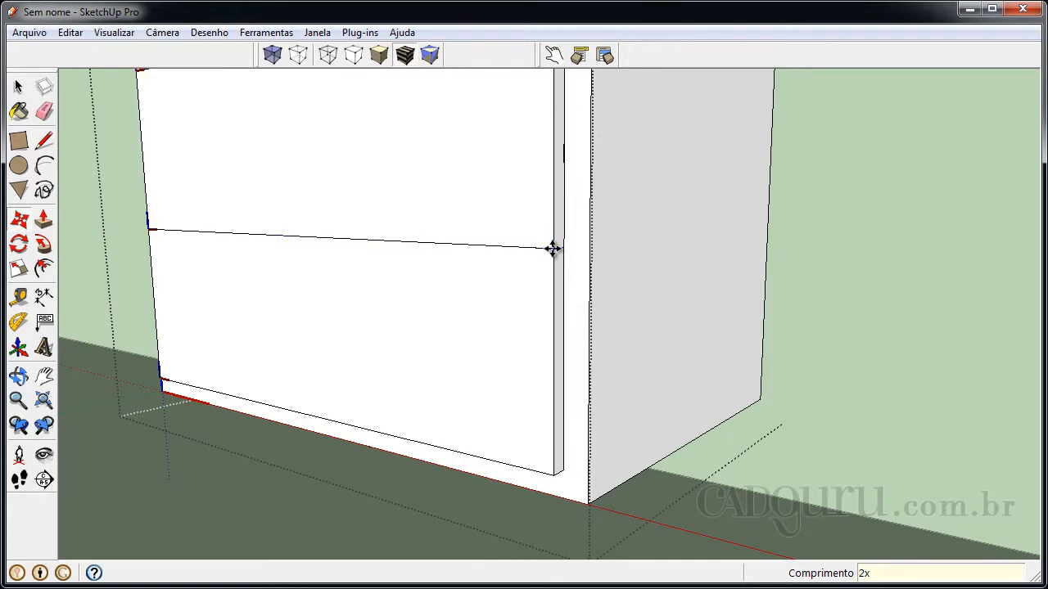
Test the three stacked drawers with the Interact tool by opening and closing them
{"action": "scroll", "coordinate": [565, 256], "scroll_direction": "down", "scroll_amount": 6}
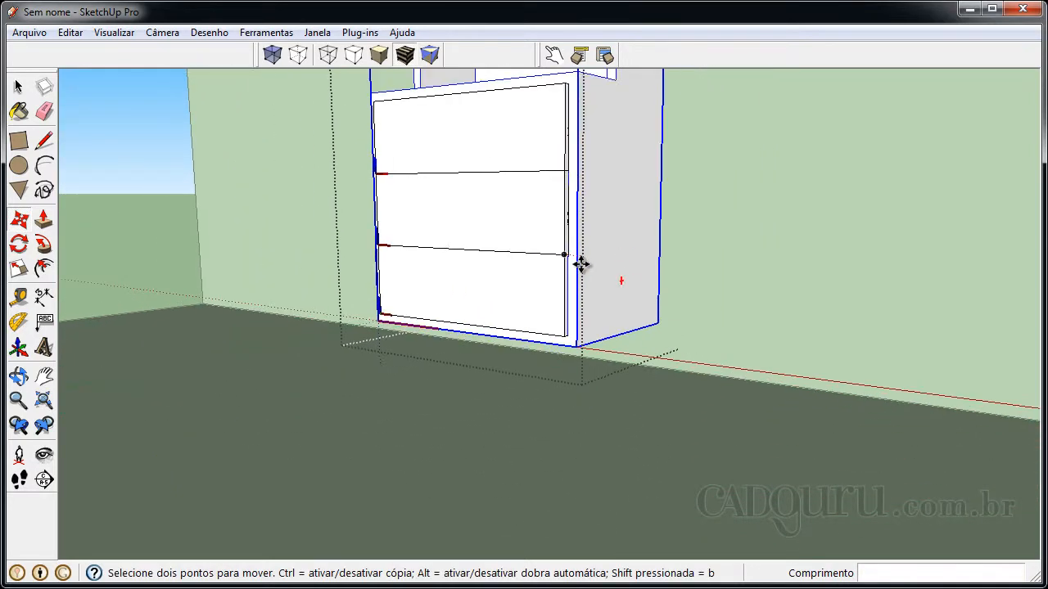
{"action": "mouse_move", "coordinate": [581, 261]}
{"action": "middle_mouse_down"}
{"action": "mouse_move", "coordinate": [512, 387]}
{"action": "mouse_move", "coordinate": [482, 412]}
{"action": "mouse_move", "coordinate": [624, 393]}
{"action": "middle_mouse_up"}
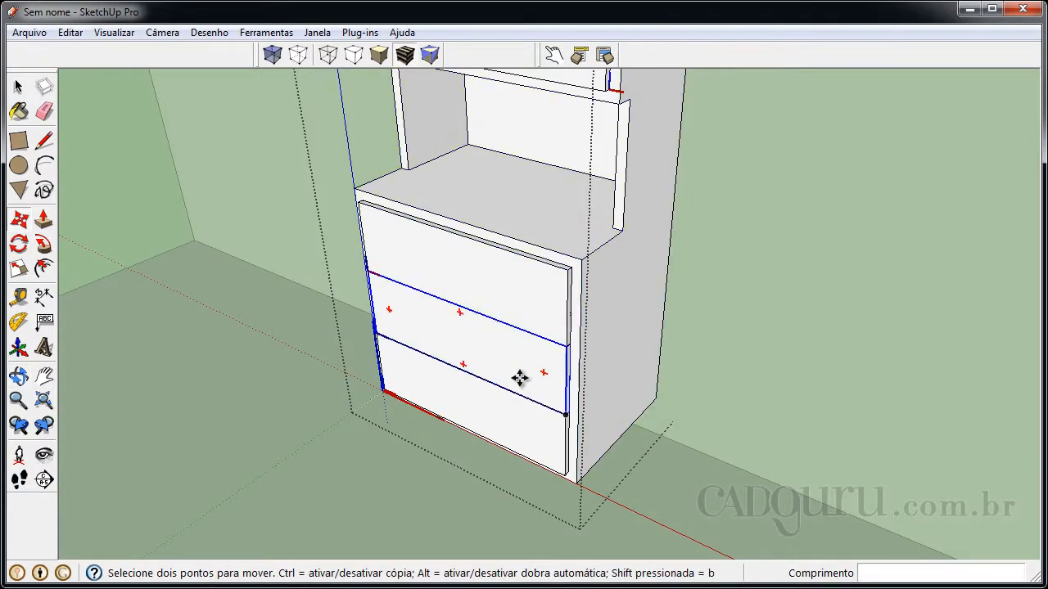
{"action": "middle_click_drag", "start_coordinate": [524, 374], "coordinate": [584, 286]}
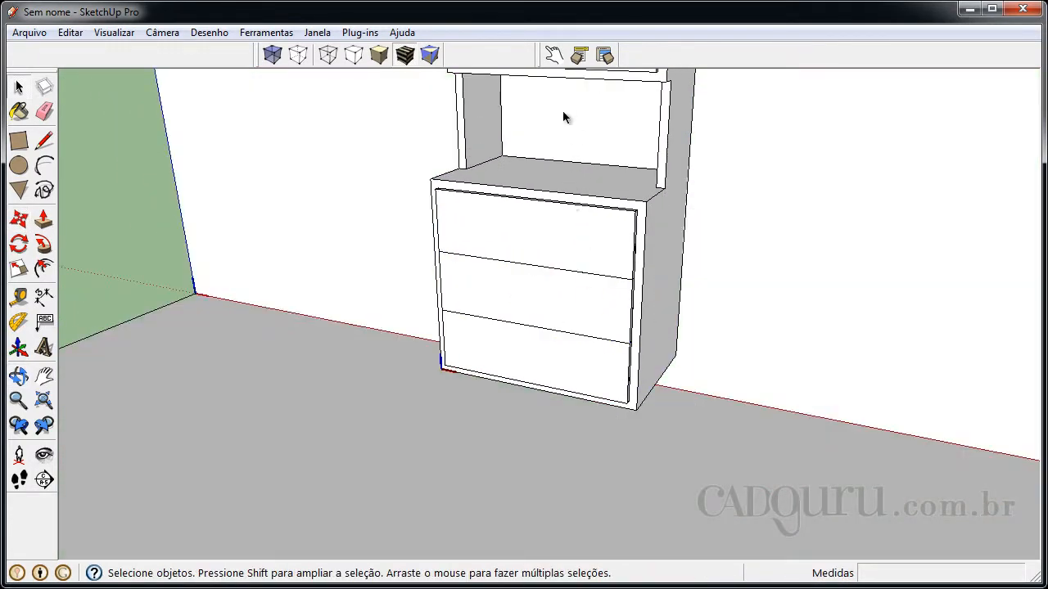
{"action": "left_click", "coordinate": [553, 55]}
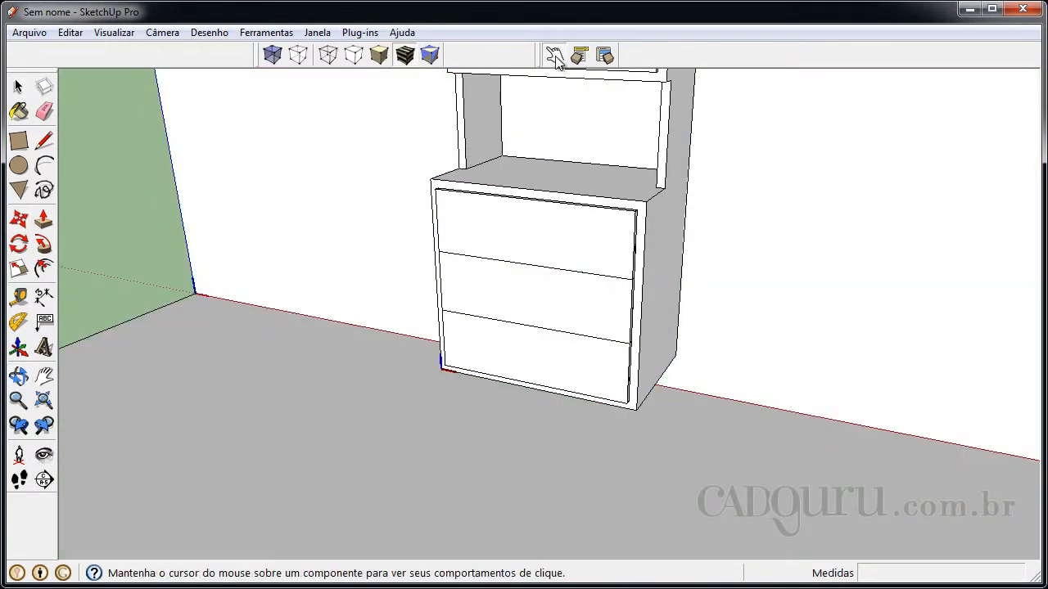
{"action": "left_click", "coordinate": [579, 228]}
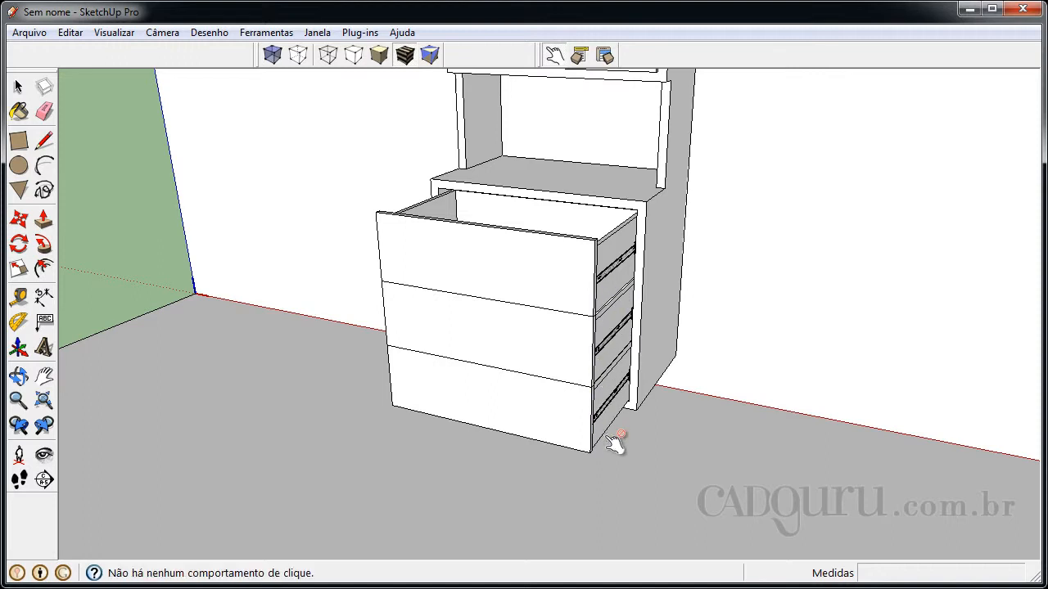
{"action": "left_click", "coordinate": [578, 303]}
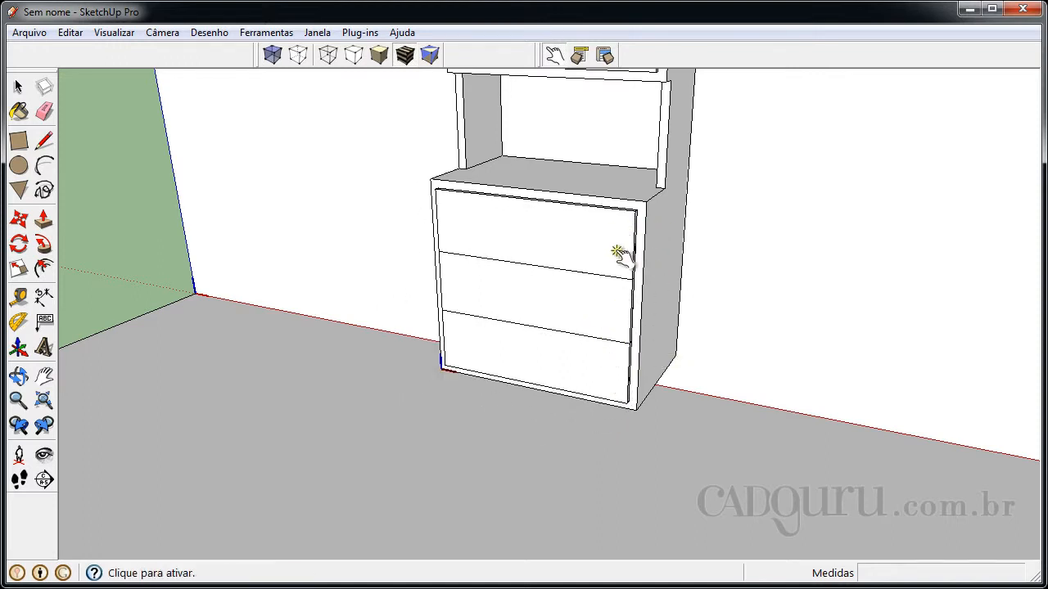
{"action": "left_click", "coordinate": [614, 302]}
{"action": "left_click", "coordinate": [593, 298]}
{"action": "key", "text": "o"}
{"action": "middle_click_drag", "start_coordinate": [554, 301], "coordinate": [555, 303]}
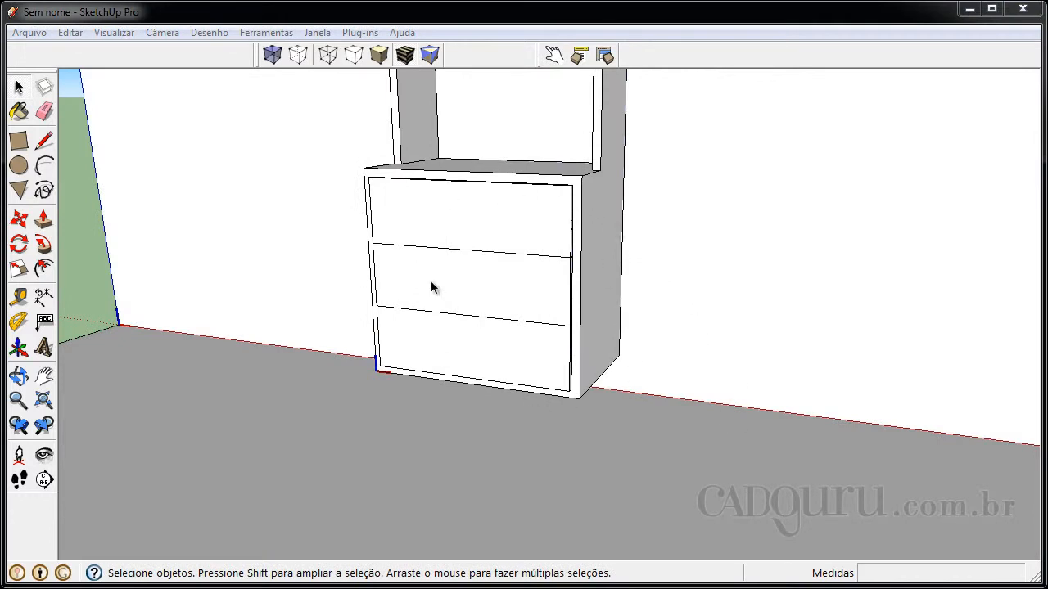
{"action": "left_click", "coordinate": [553, 54]}
{"action": "left_click", "coordinate": [529, 251]}
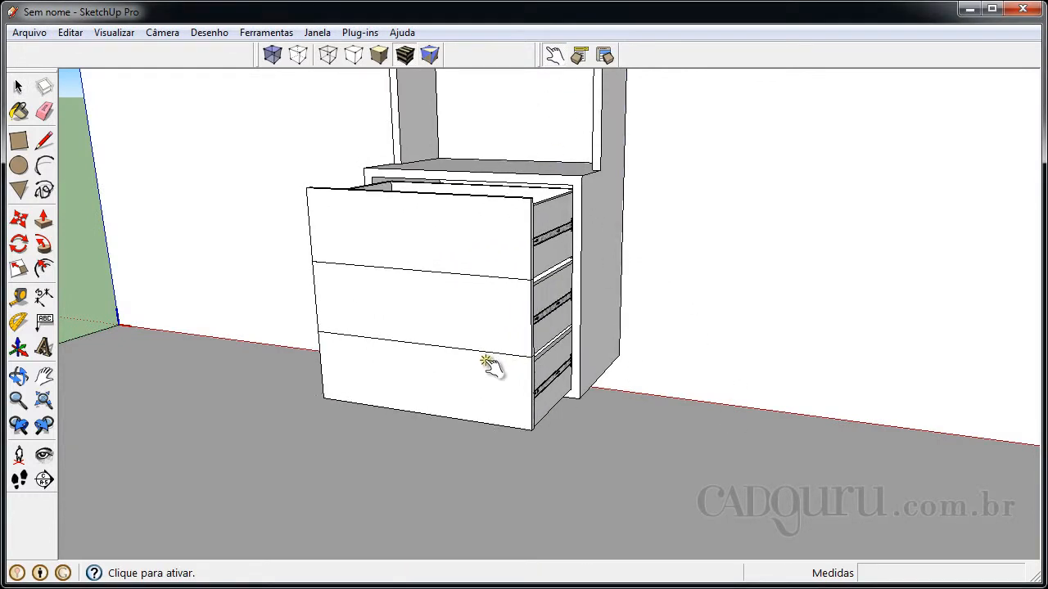
{"action": "left_click", "coordinate": [489, 327]}
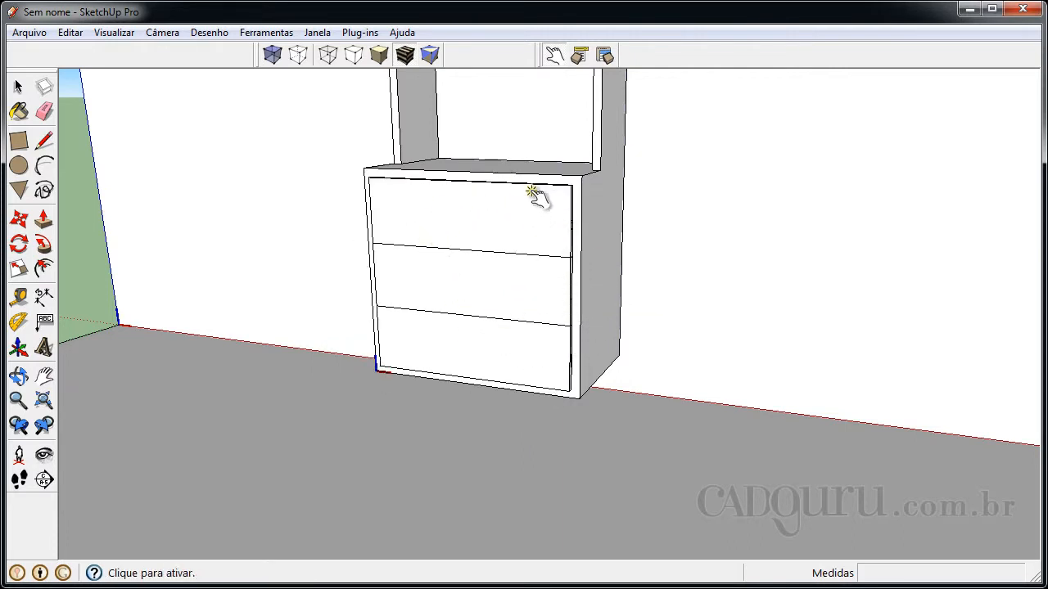
Display the Outliner (Estrutura) and open and close the drawers once more with the Interact tool
{"action": "left_click", "coordinate": [305, 33]}
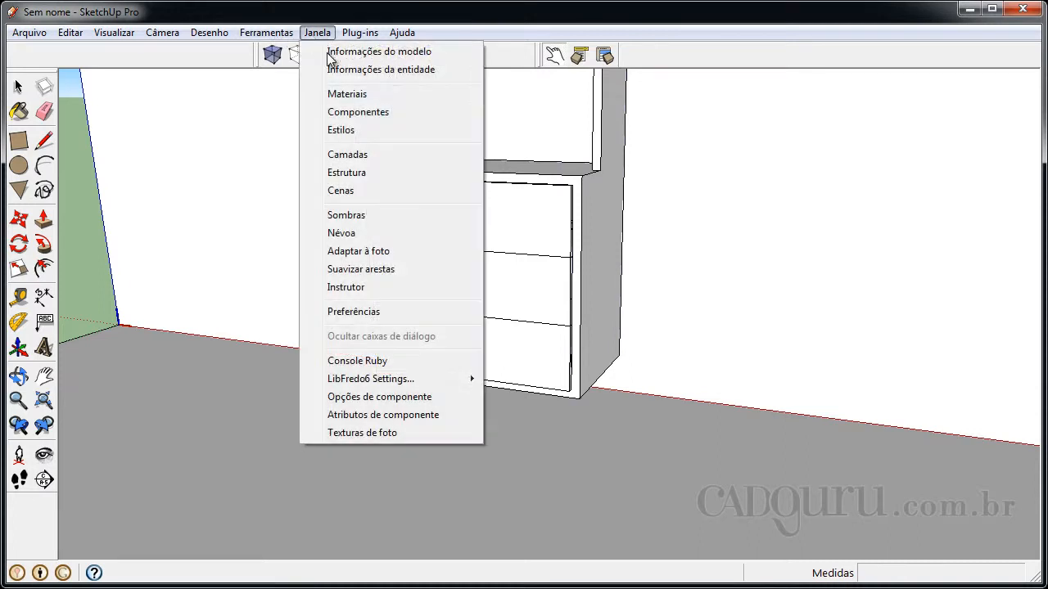
{"action": "left_click", "coordinate": [368, 170]}
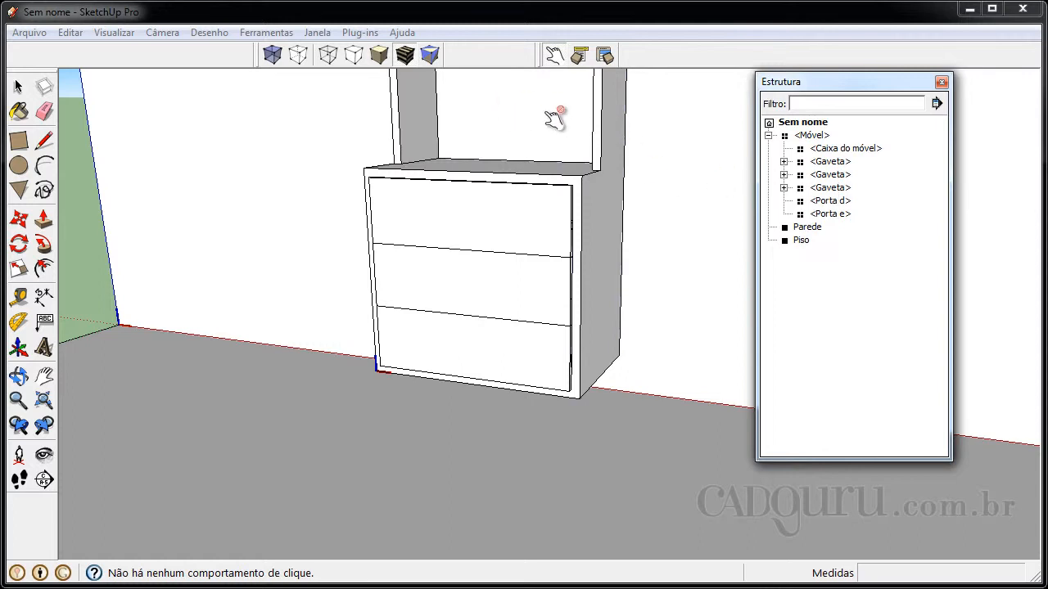
{"action": "left_click", "coordinate": [509, 251]}
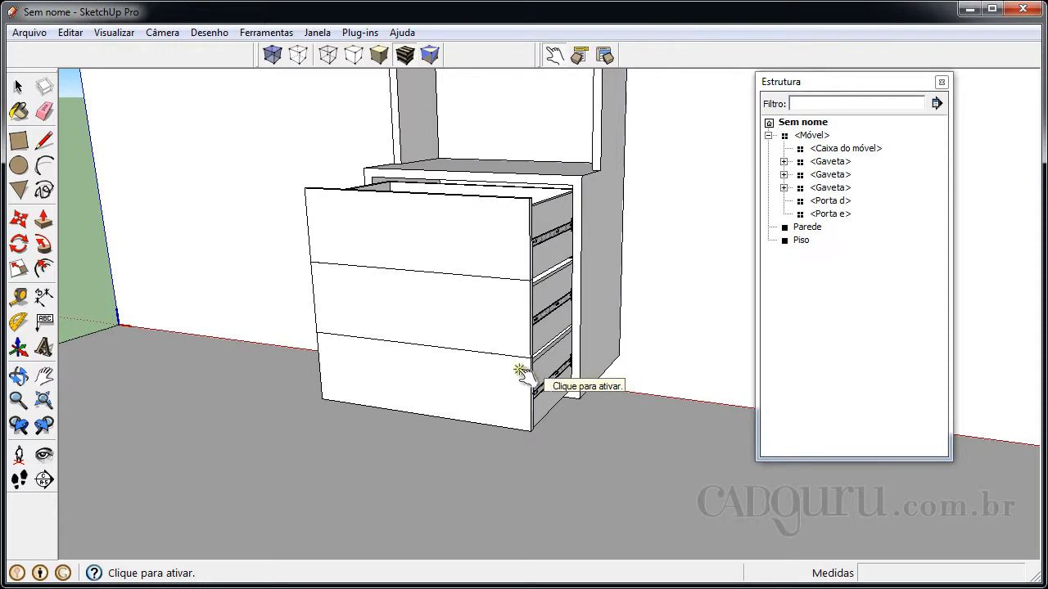
{"action": "left_click", "coordinate": [500, 342]}
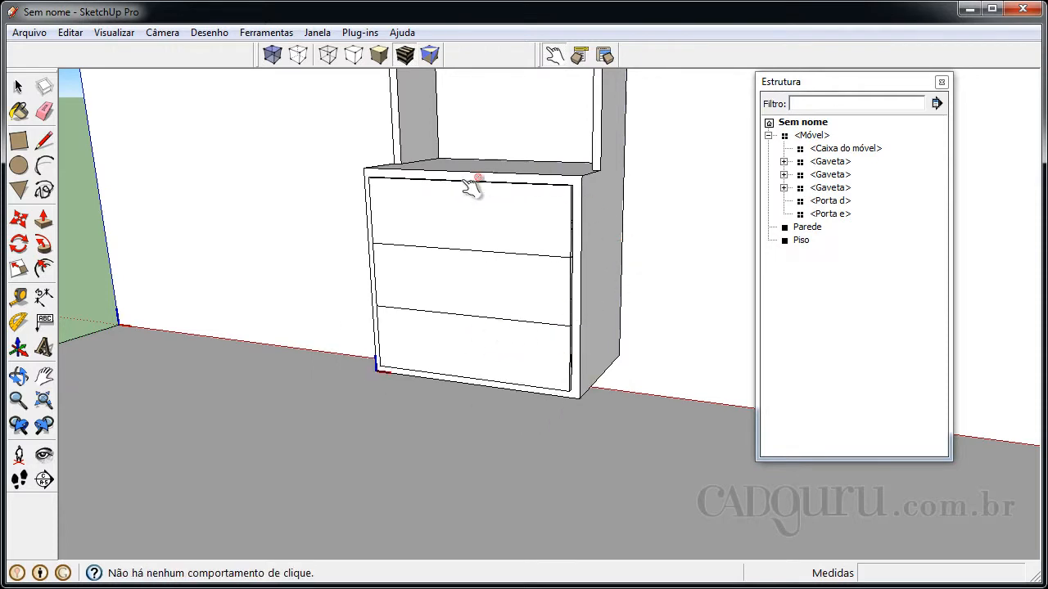
Explode the bottom drawer component and turn its parts into a new component named Gaveta 1
{"action": "left_click", "coordinate": [831, 161]}
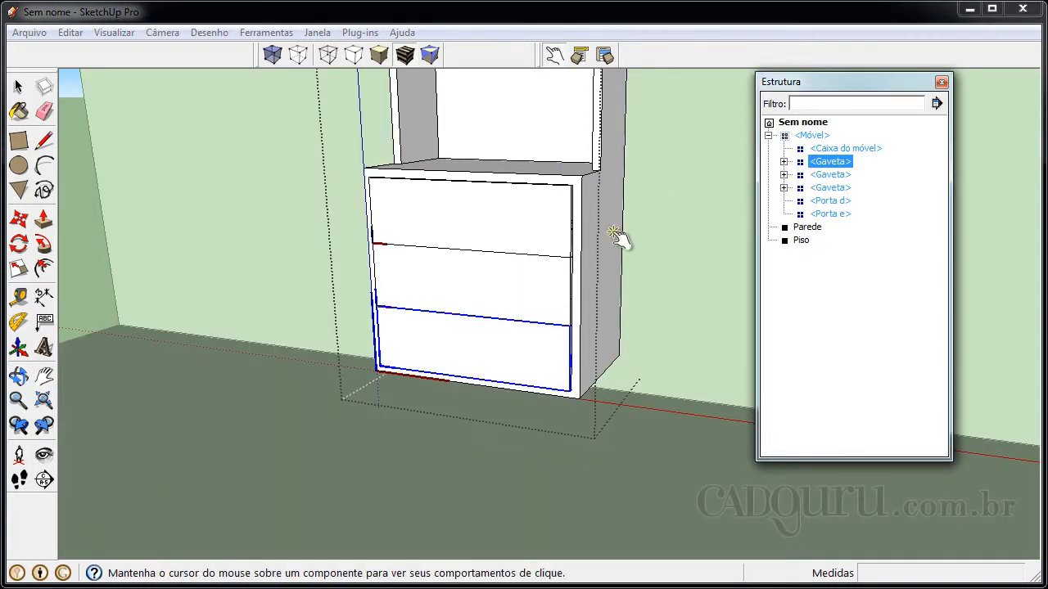
{"action": "right_click", "coordinate": [837, 168]}
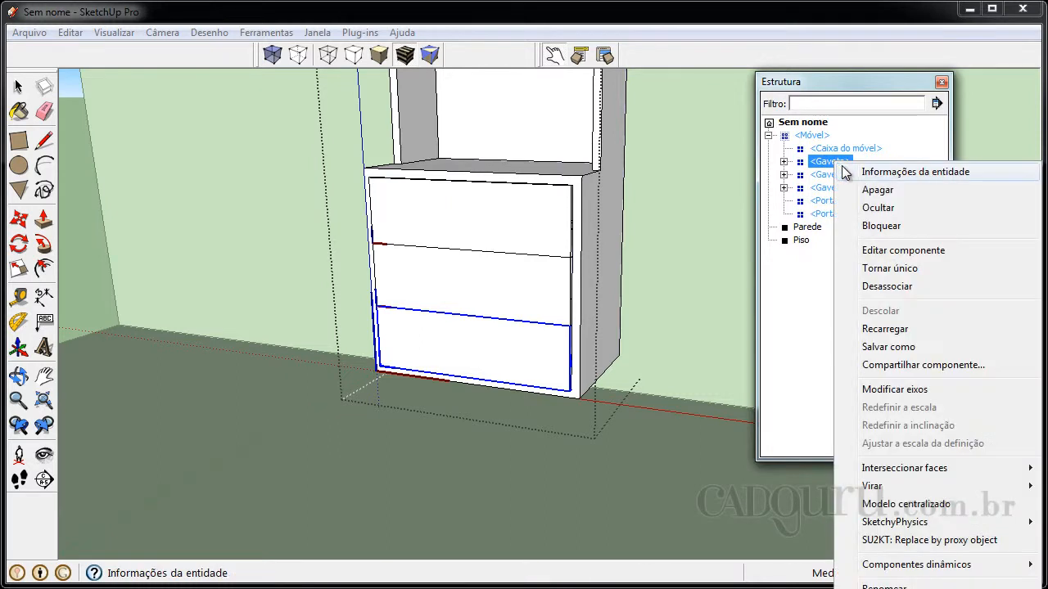
{"action": "left_click", "coordinate": [884, 287]}
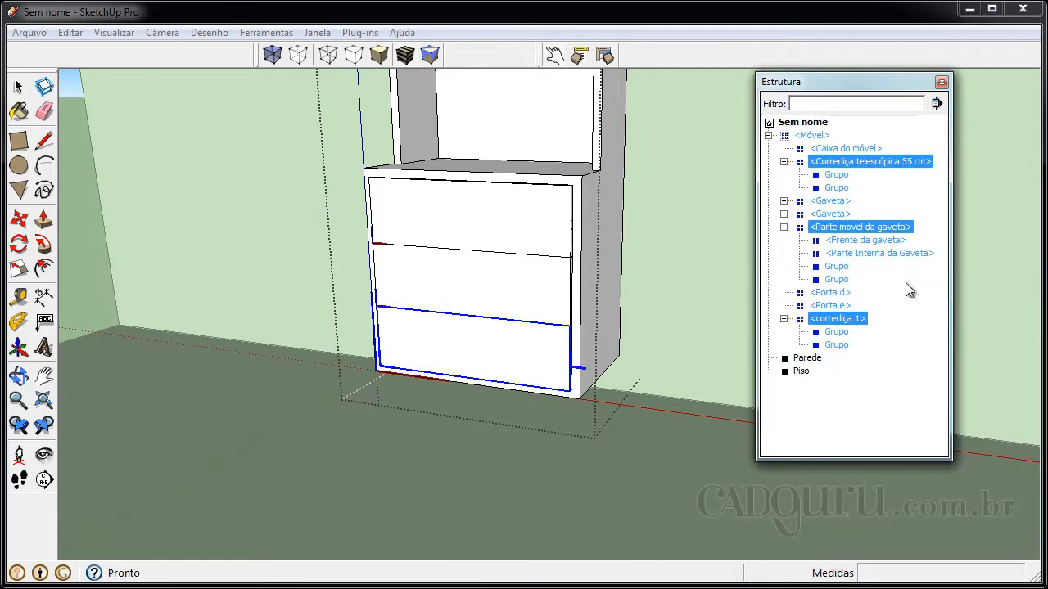
{"action": "right_click", "coordinate": [506, 362]}
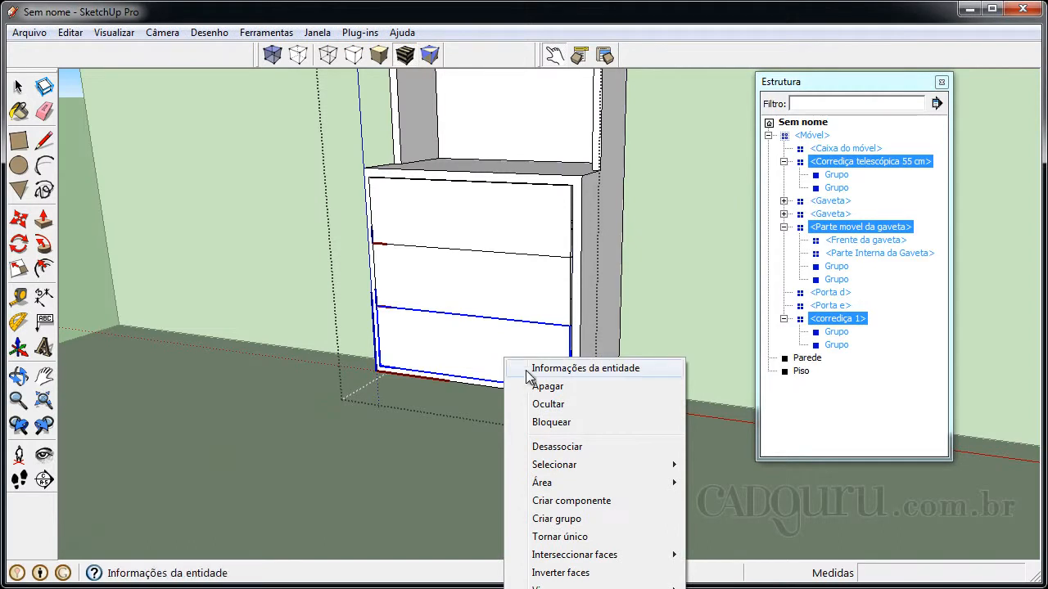
{"action": "left_click", "coordinate": [612, 501]}
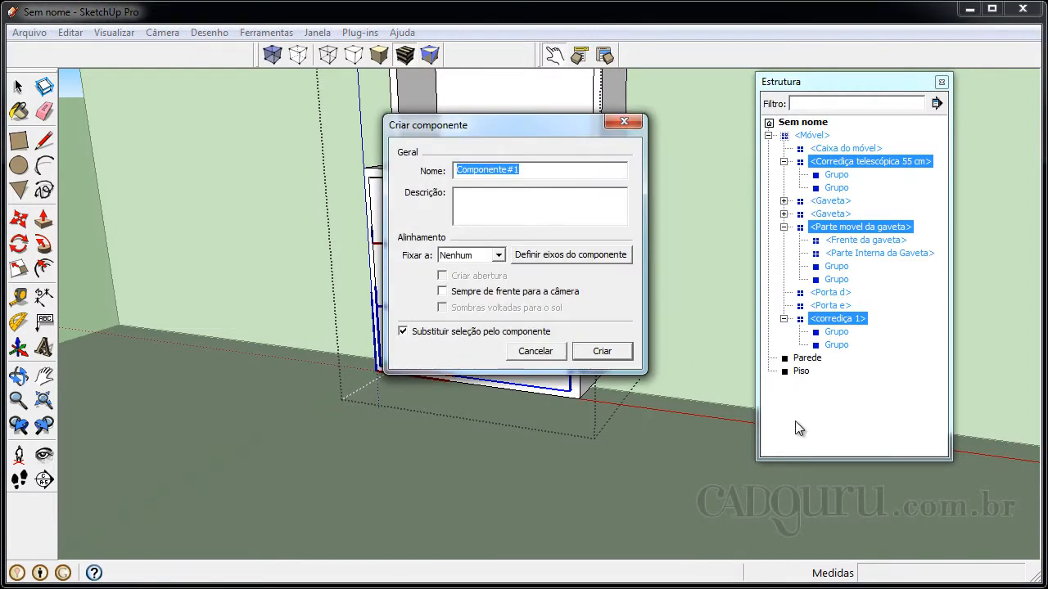
{"action": "type", "text": "Gav"}
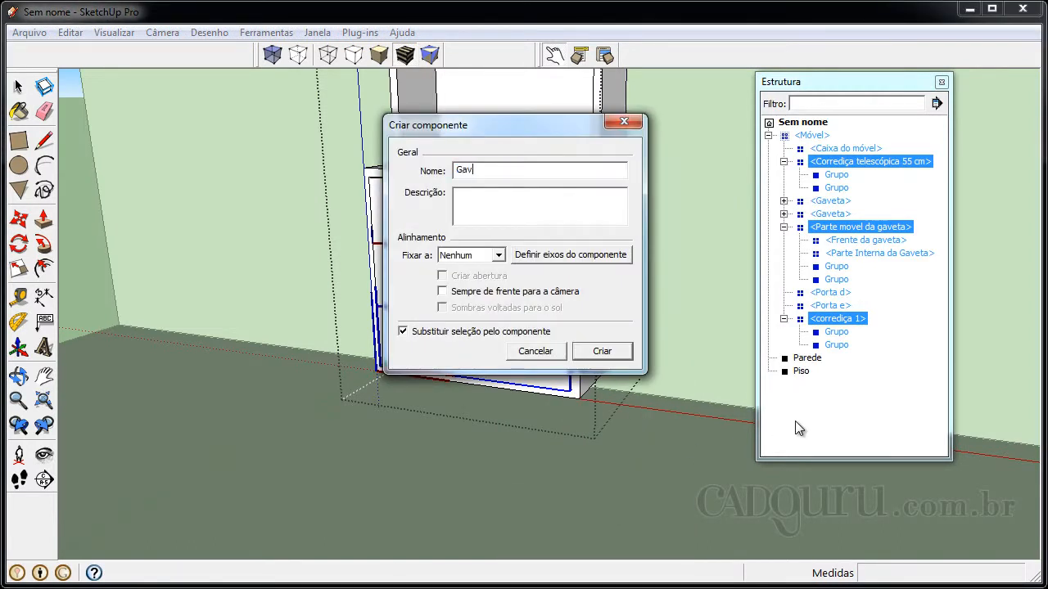
{"action": "type", "text": "eta 1"}
{"action": "left_click", "coordinate": [602, 351]}
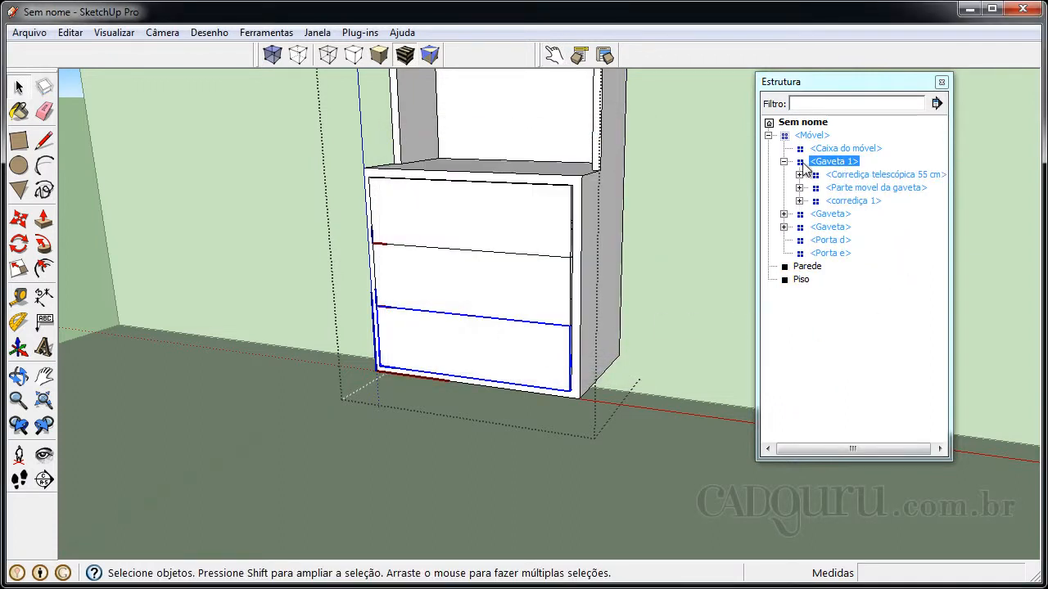
Explode the middle drawer component and turn its parts into a new component named Gaveta 2
{"action": "left_click", "coordinate": [783, 162]}
{"action": "left_click", "coordinate": [830, 175]}
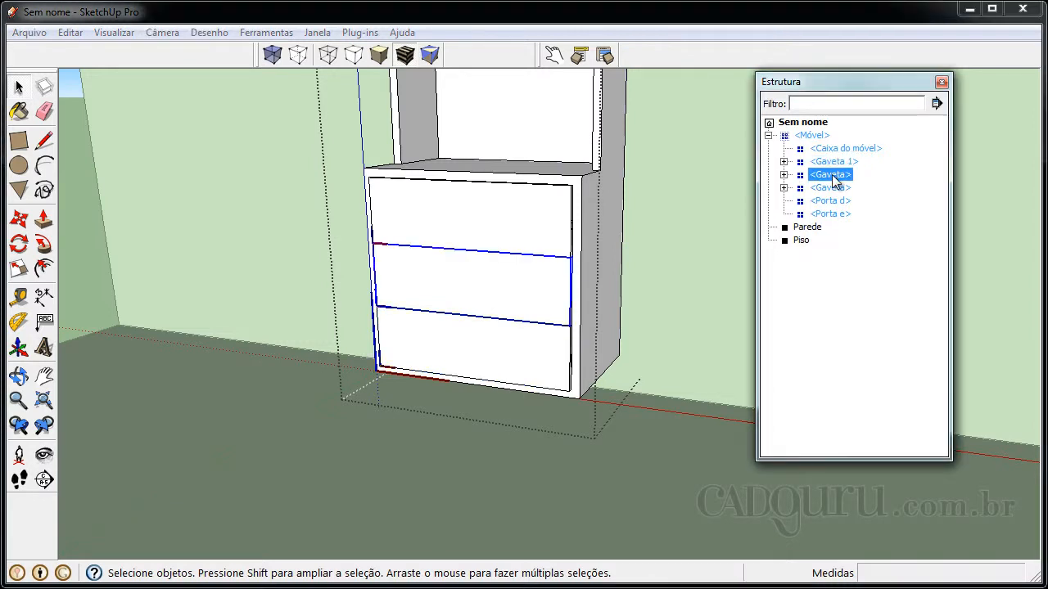
{"action": "right_click", "coordinate": [828, 182]}
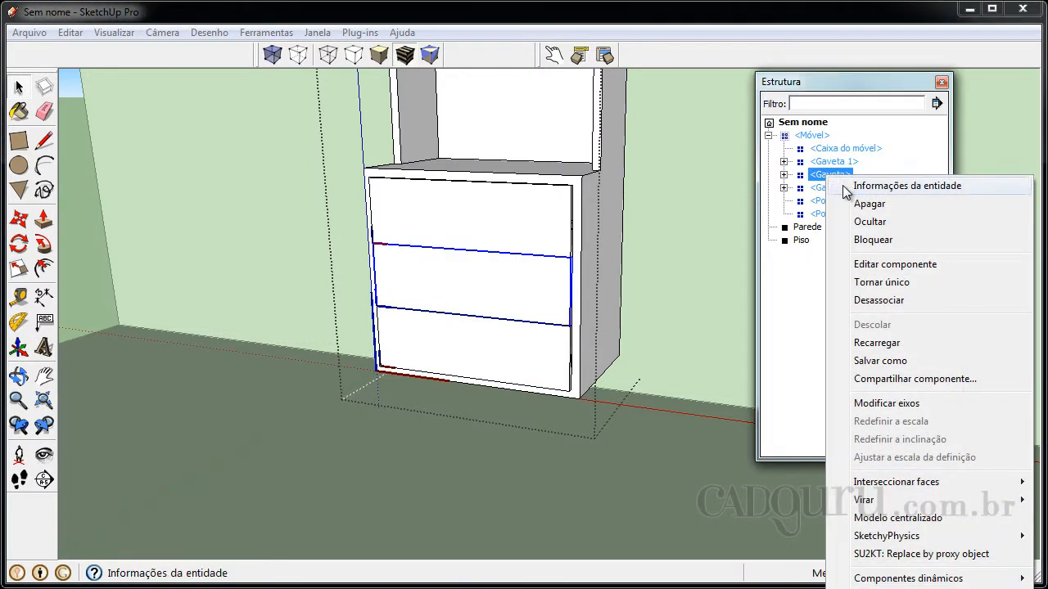
{"action": "left_click", "coordinate": [906, 298]}
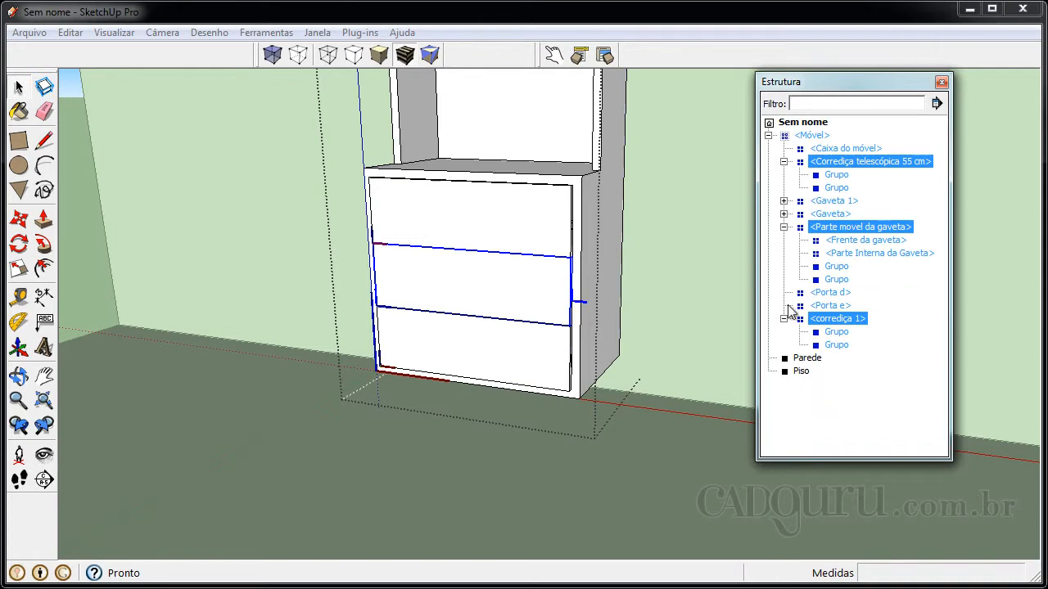
{"action": "right_click", "coordinate": [827, 228]}
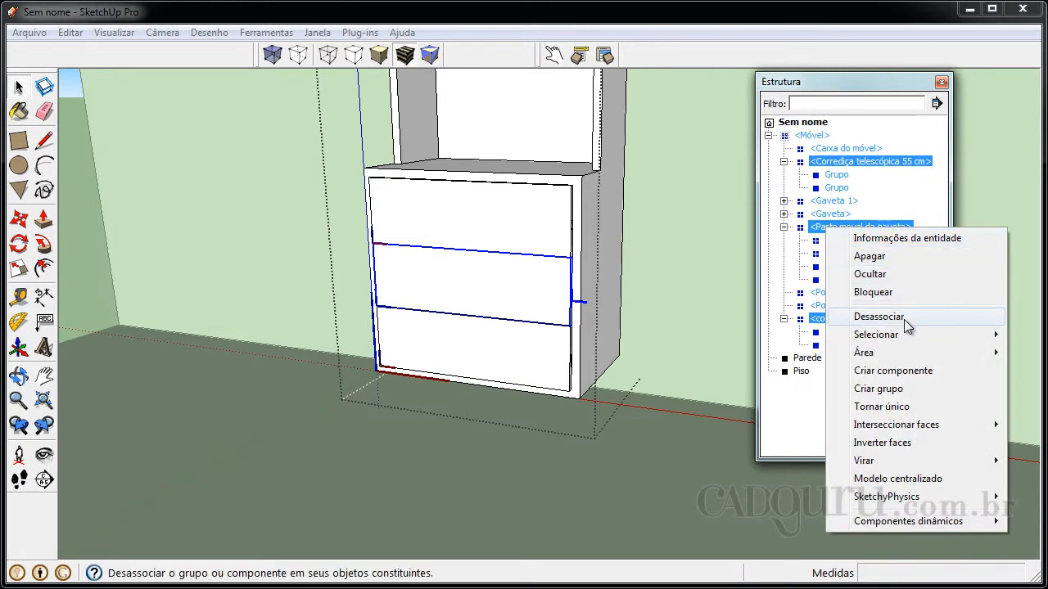
{"action": "left_click", "coordinate": [916, 373]}
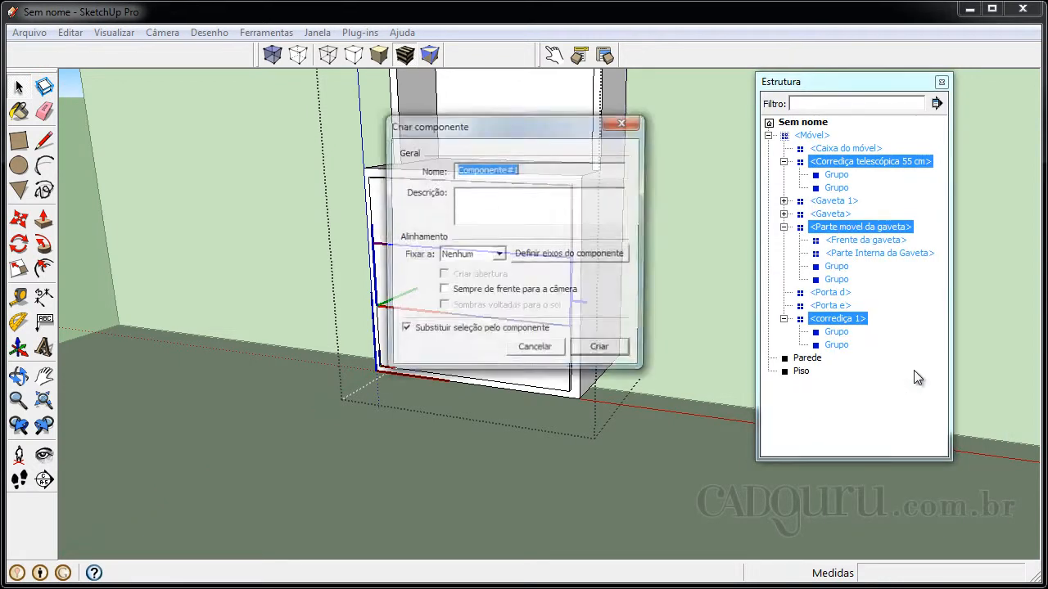
{"action": "type", "text": "Gav"}
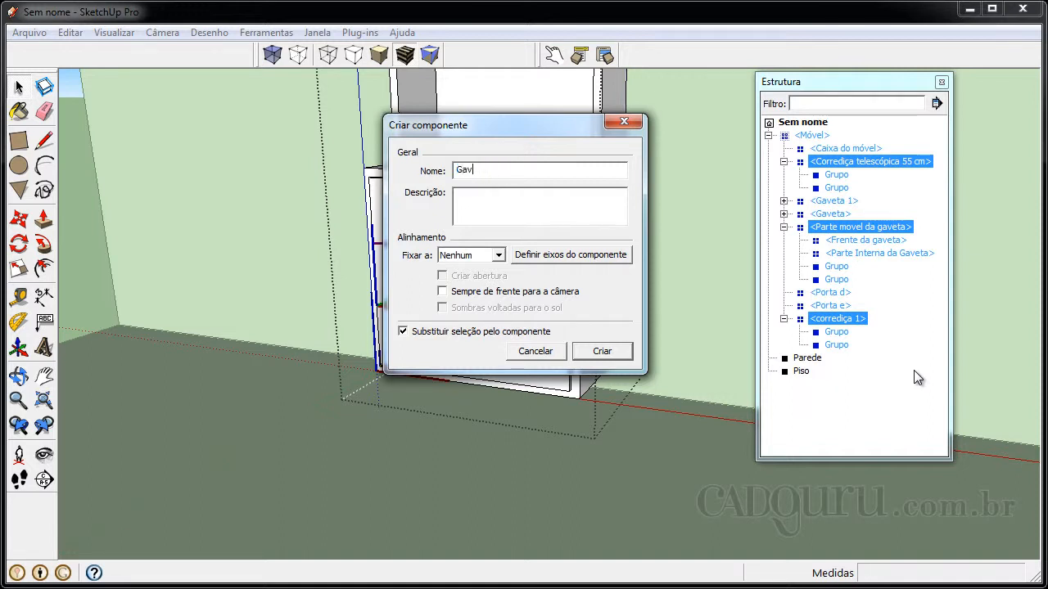
{"action": "type", "text": "eta 2"}
{"action": "left_click", "coordinate": [619, 351]}
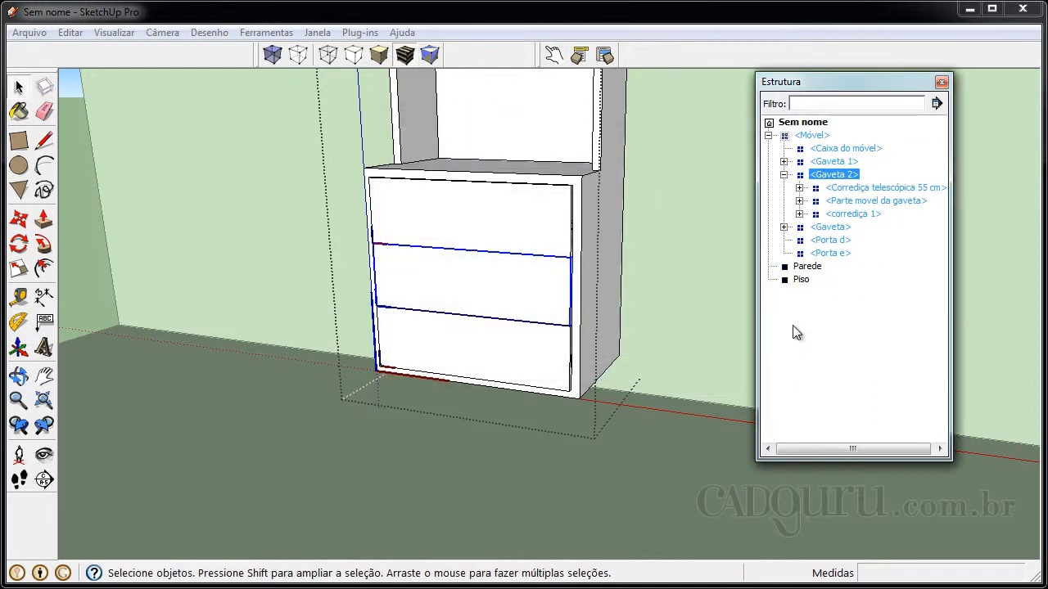
Explode the top drawer component and turn its parts into a new component named Gaveta 3
{"action": "left_click", "coordinate": [783, 175]}
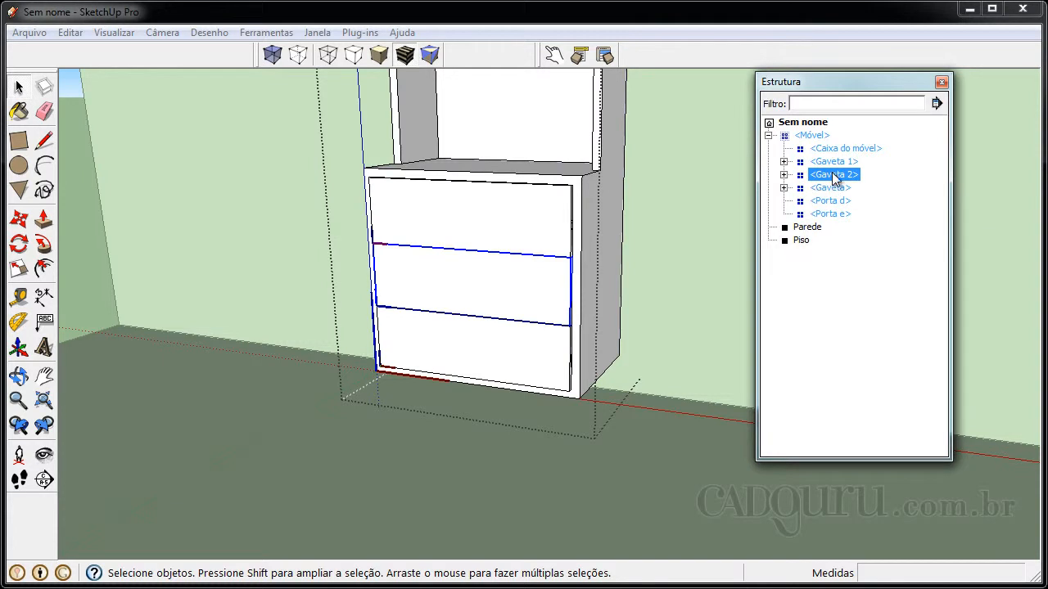
{"action": "left_click", "coordinate": [831, 189]}
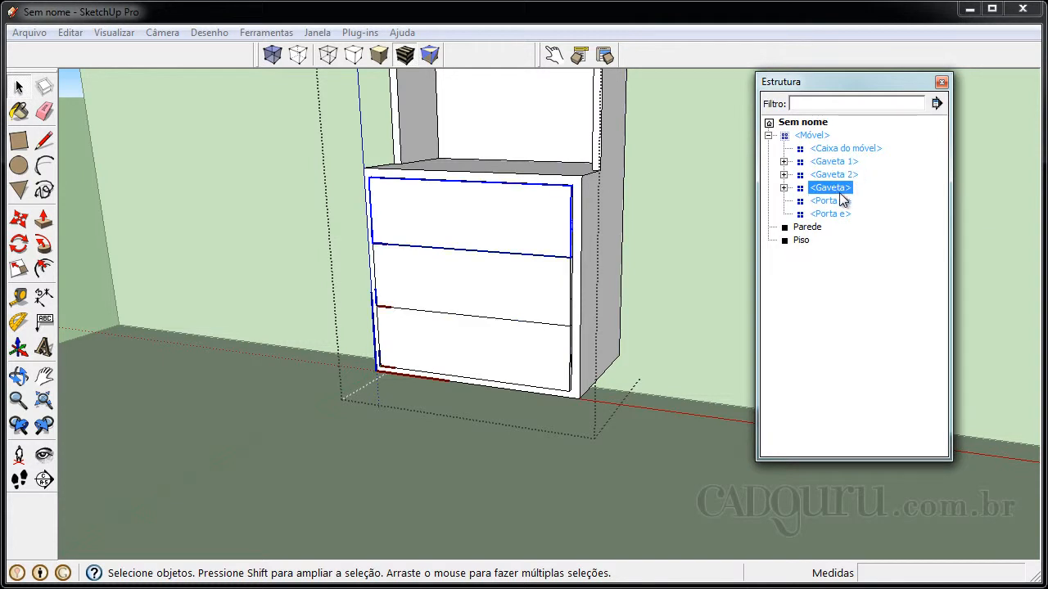
{"action": "right_click", "coordinate": [841, 195]}
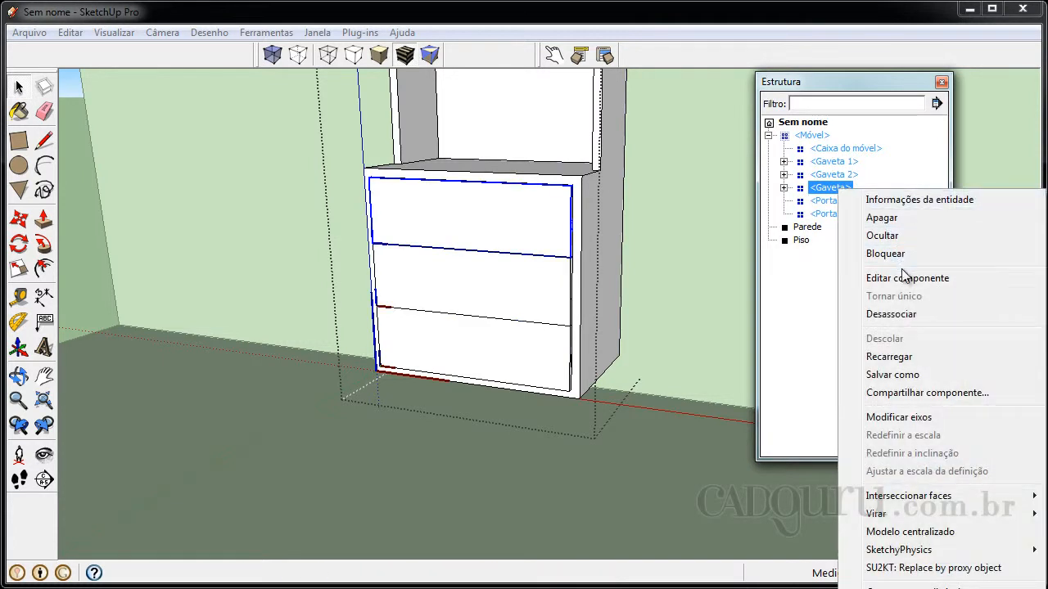
{"action": "left_click", "coordinate": [909, 314]}
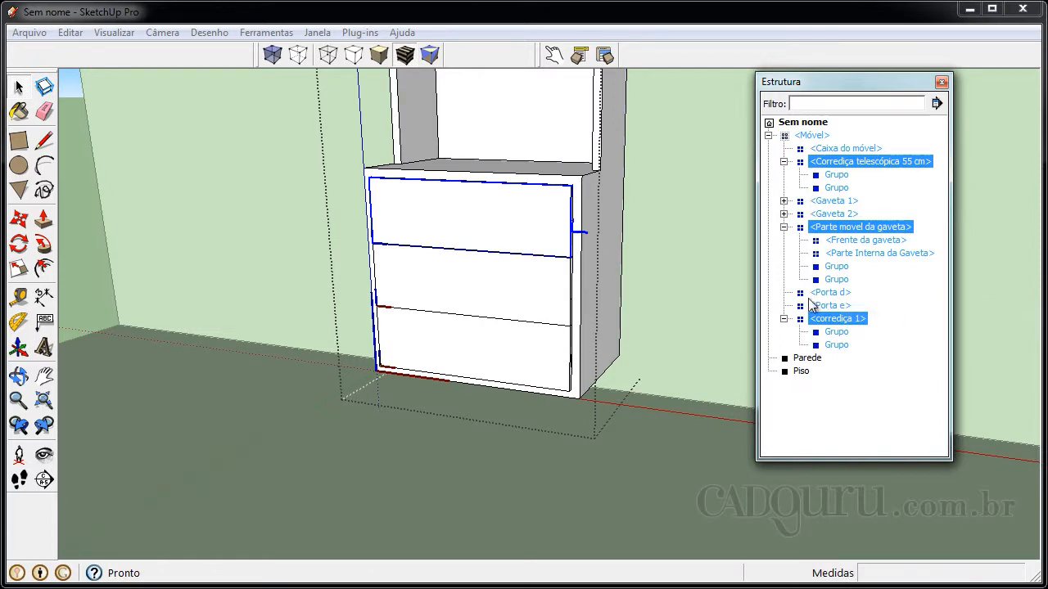
{"action": "right_click", "coordinate": [819, 229]}
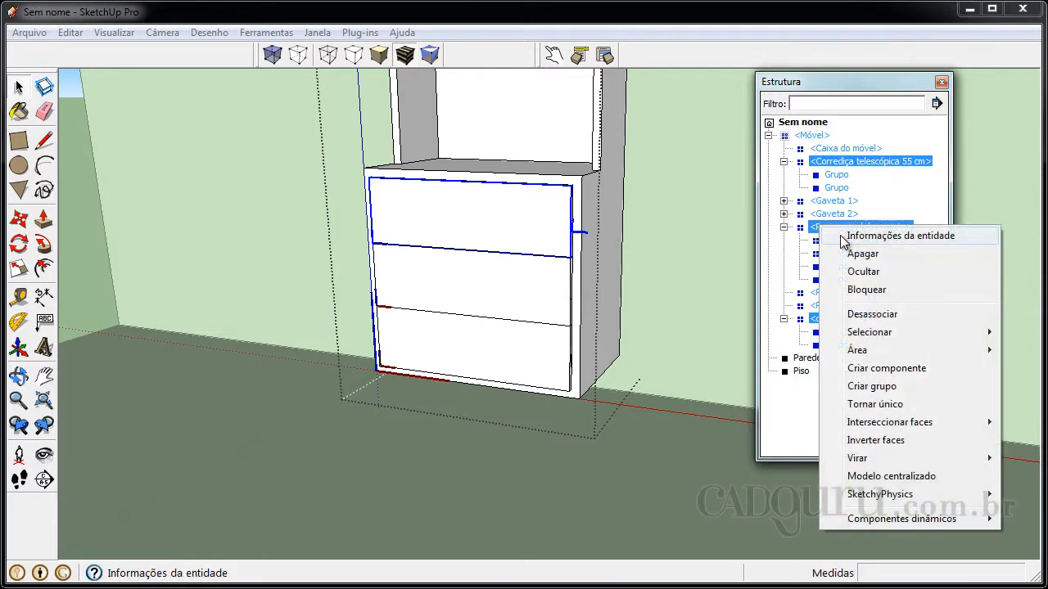
{"action": "left_click", "coordinate": [893, 367]}
{"action": "type", "text": "Gaveta 3"}
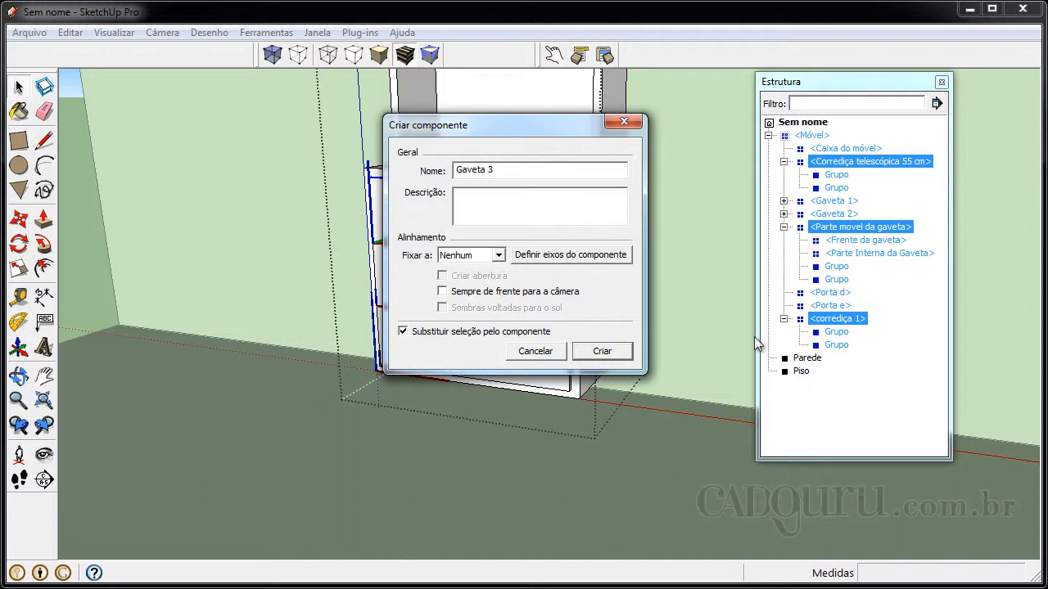
{"action": "left_click", "coordinate": [602, 351]}
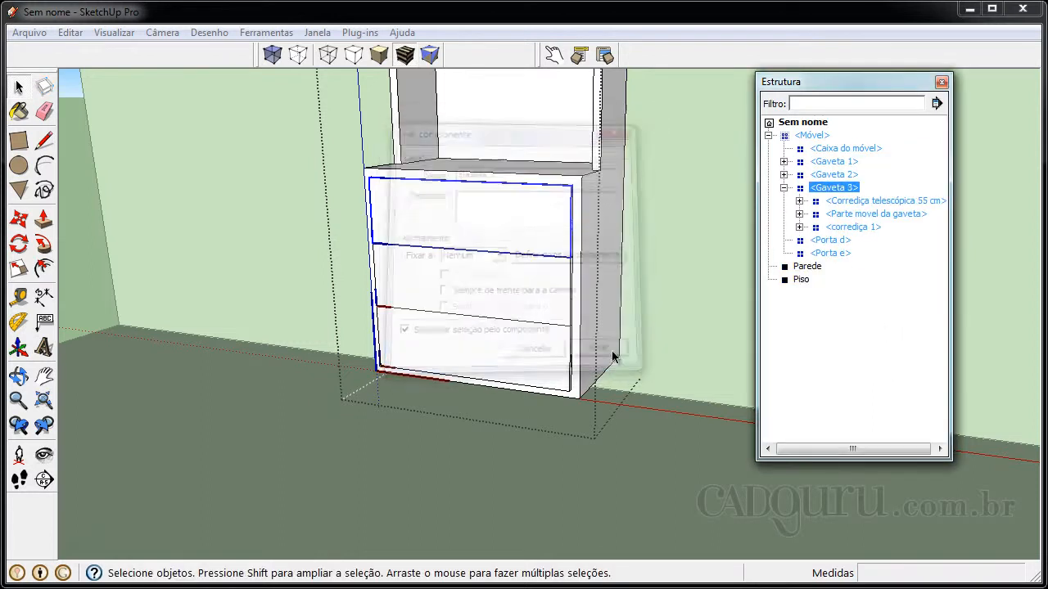
{"action": "left_click", "coordinate": [784, 187]}
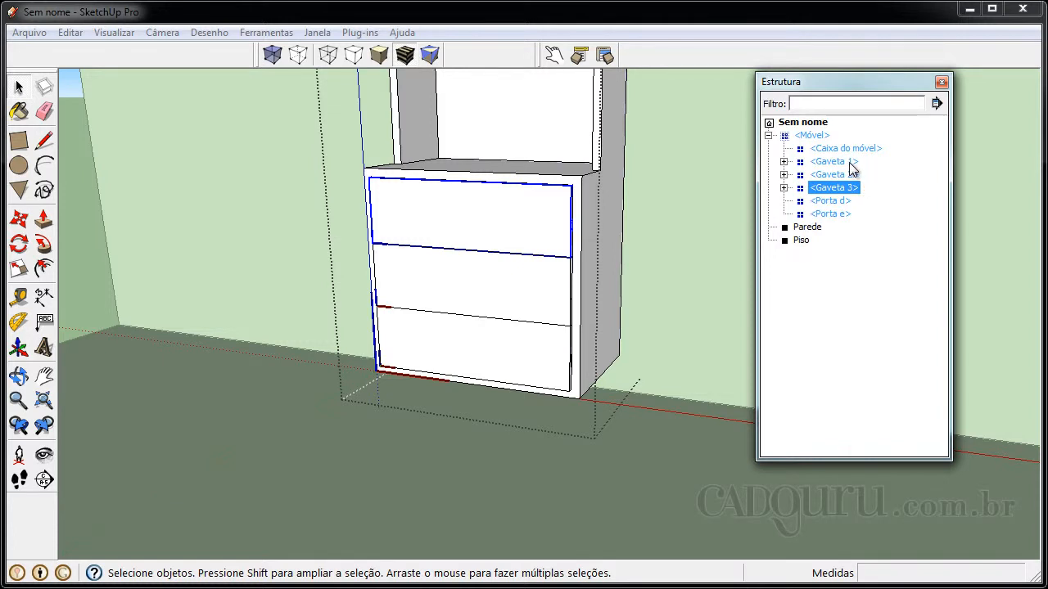
Check Gaveta 1, Gaveta 2 and Gaveta 3 in the Outliner, including the moving part nested inside Gaveta 2
{"action": "left_click", "coordinate": [849, 162]}
{"action": "left_click", "coordinate": [848, 179]}
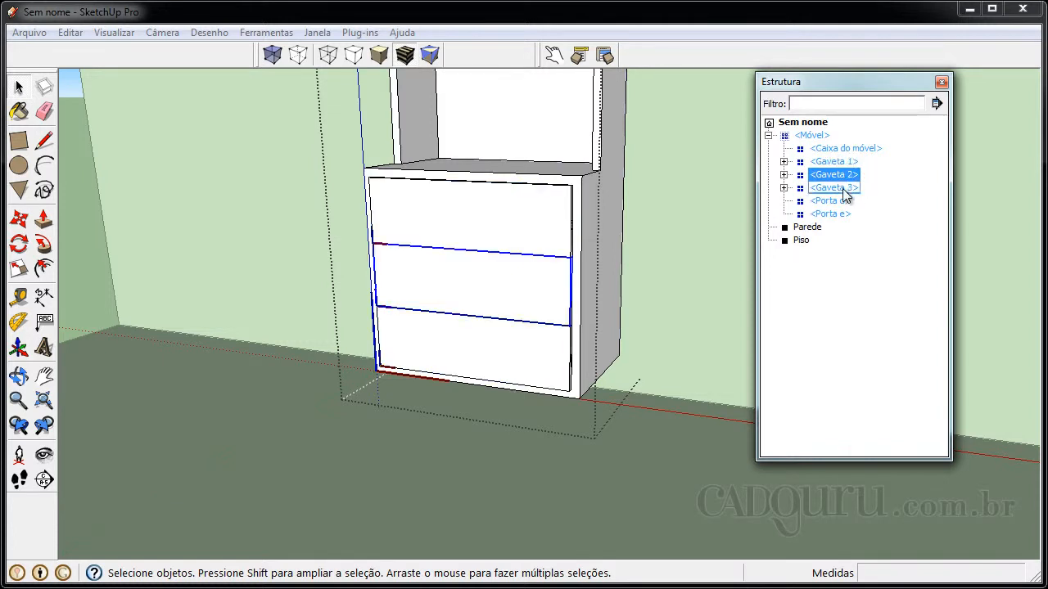
{"action": "left_click", "coordinate": [843, 190]}
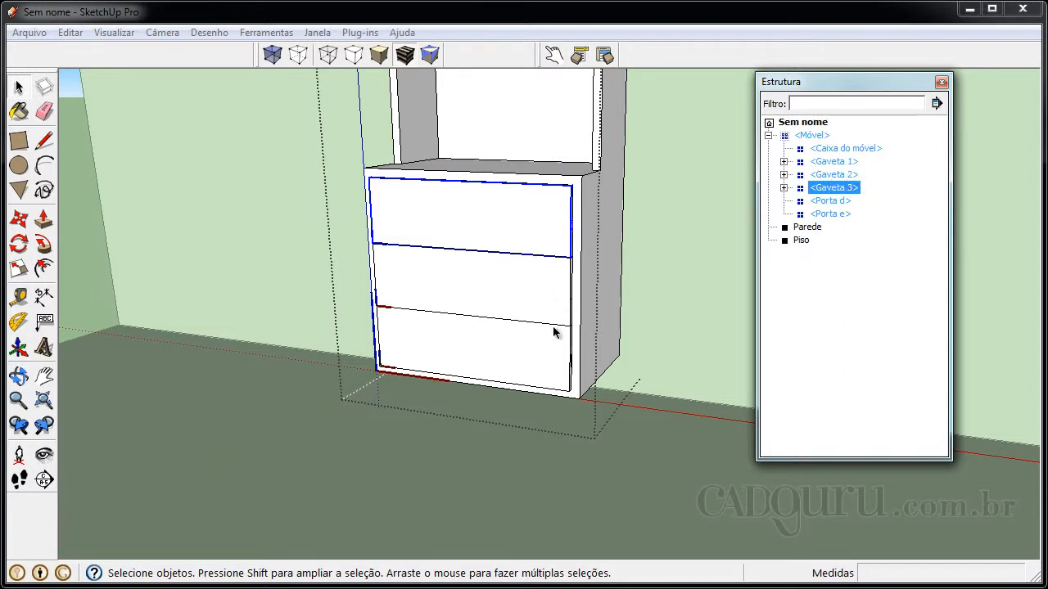
{"action": "left_click", "coordinate": [783, 175]}
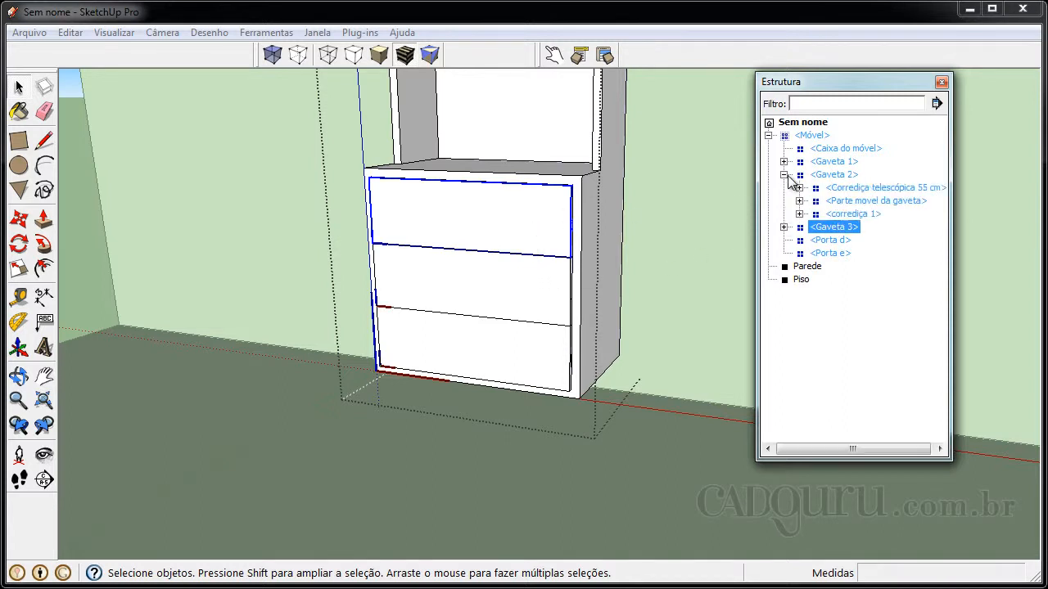
{"action": "left_click", "coordinate": [870, 203]}
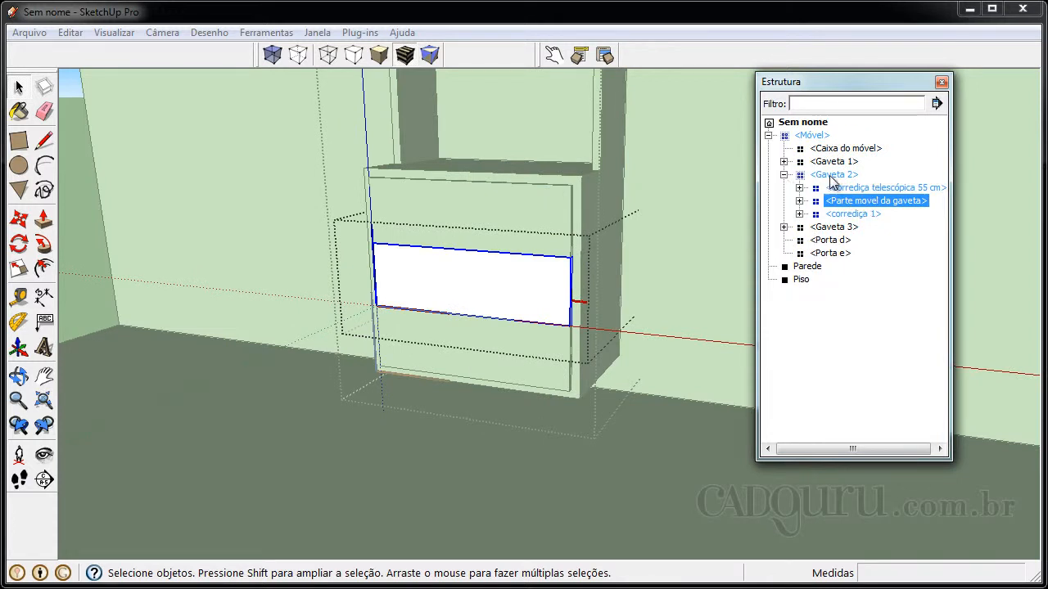
{"action": "left_click", "coordinate": [800, 178]}
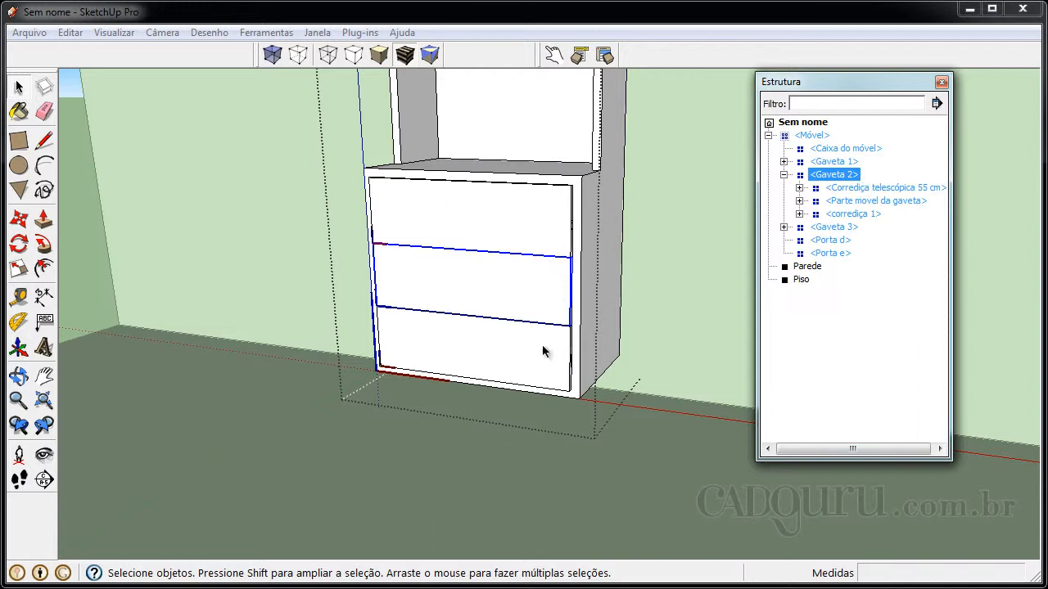
Open and close the top, middle and bottom drawers one at a time with the Interact tool
{"action": "left_click", "coordinate": [554, 55]}
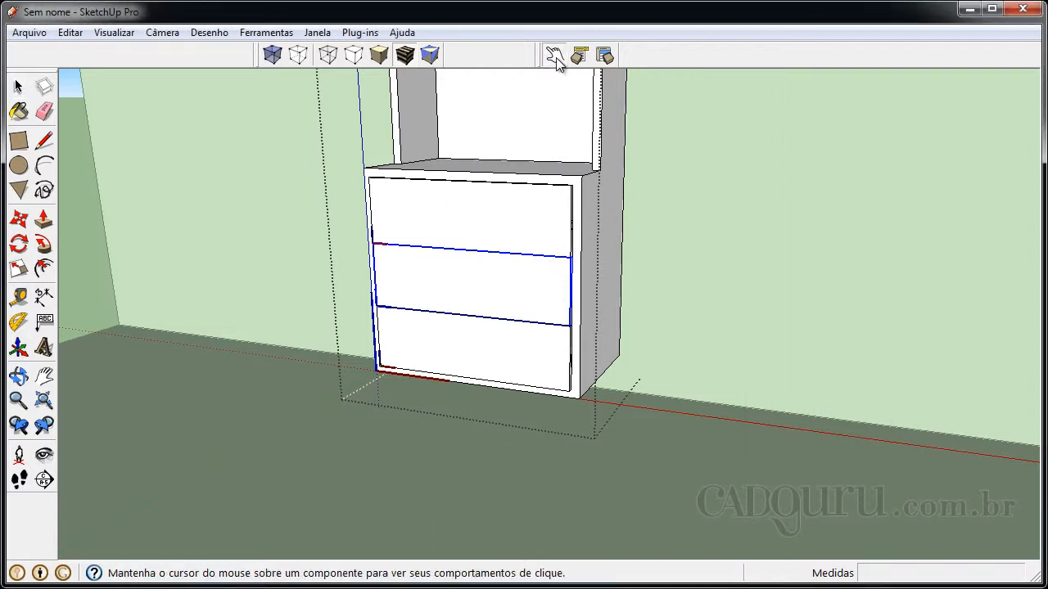
{"action": "left_click", "coordinate": [519, 224]}
{"action": "left_click", "coordinate": [467, 248]}
{"action": "left_click", "coordinate": [519, 305]}
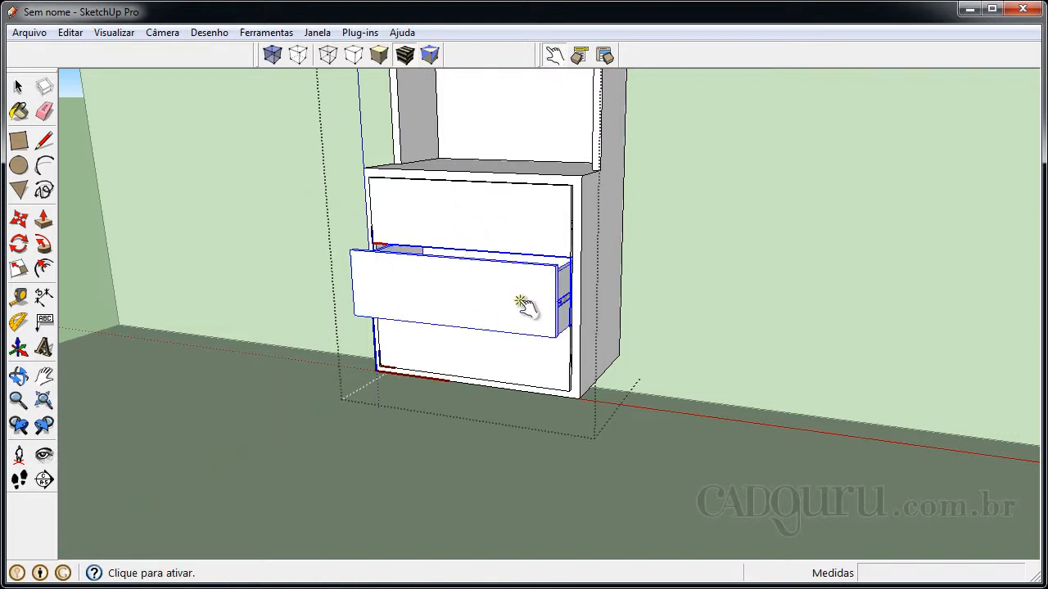
{"action": "left_click", "coordinate": [477, 315]}
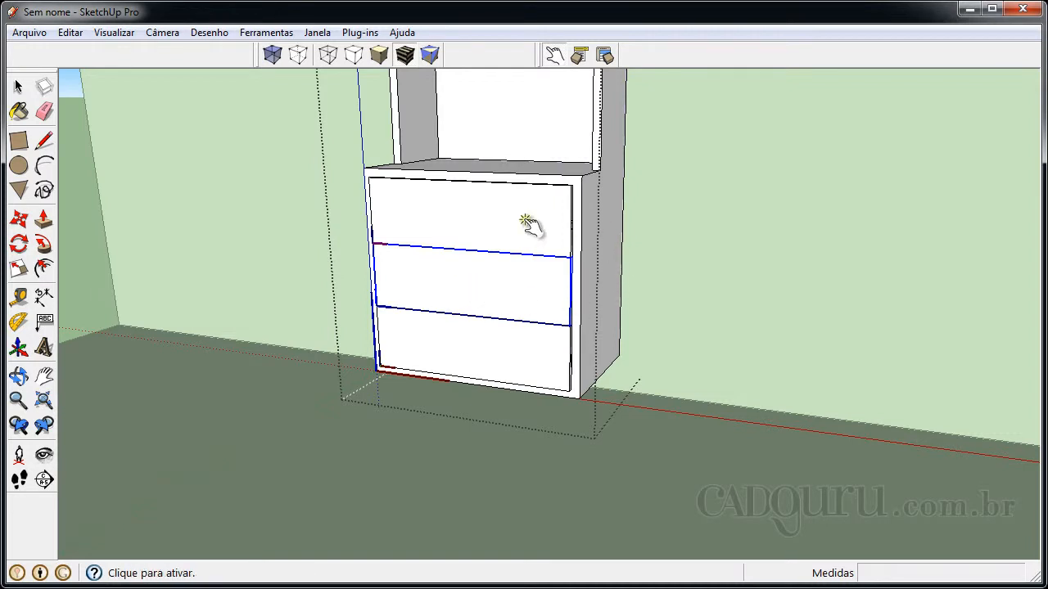
{"action": "left_click", "coordinate": [519, 361]}
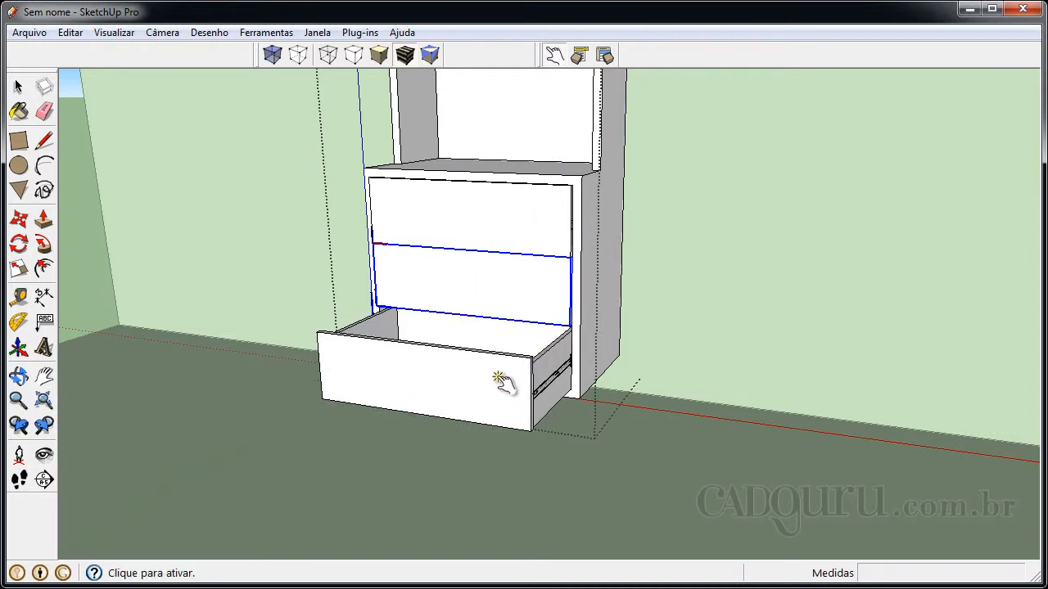
{"action": "left_click", "coordinate": [500, 385]}
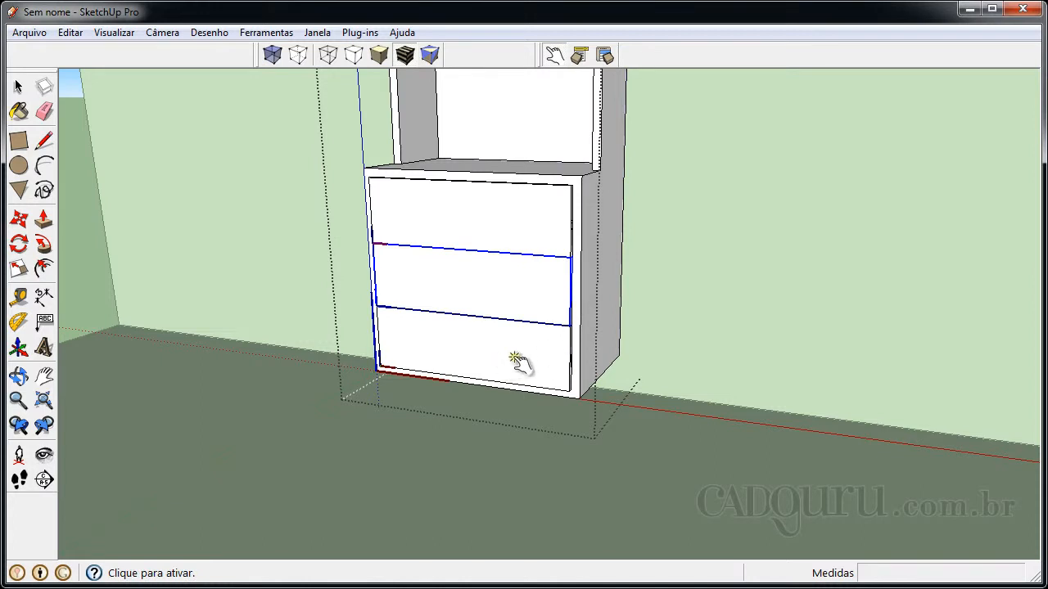
{"action": "scroll", "coordinate": [496, 353], "scroll_direction": "up", "scroll_amount": 2}
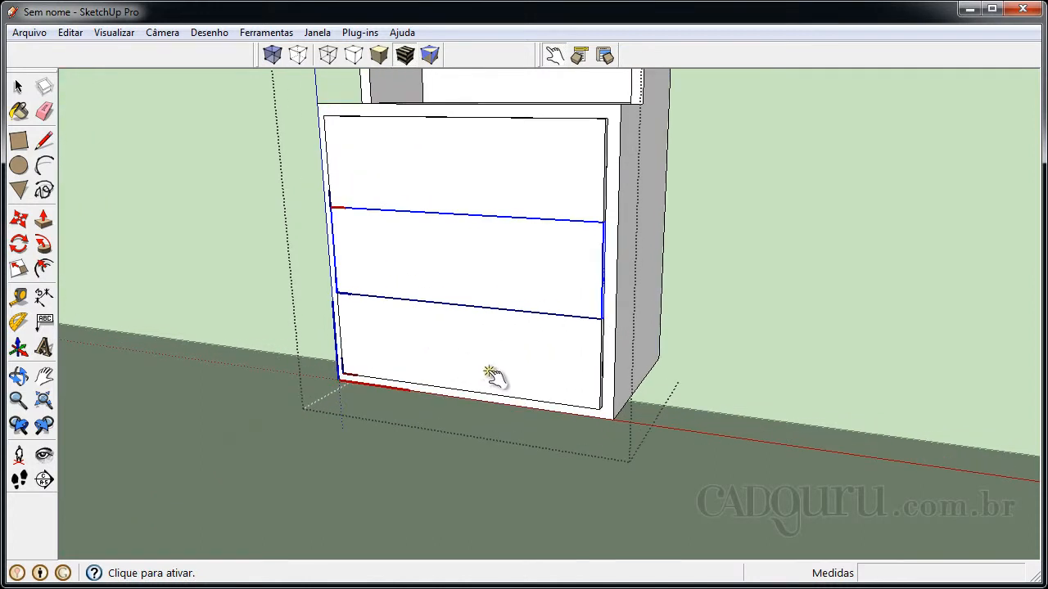
{"action": "left_click", "coordinate": [497, 378]}
{"action": "left_click", "coordinate": [502, 386]}
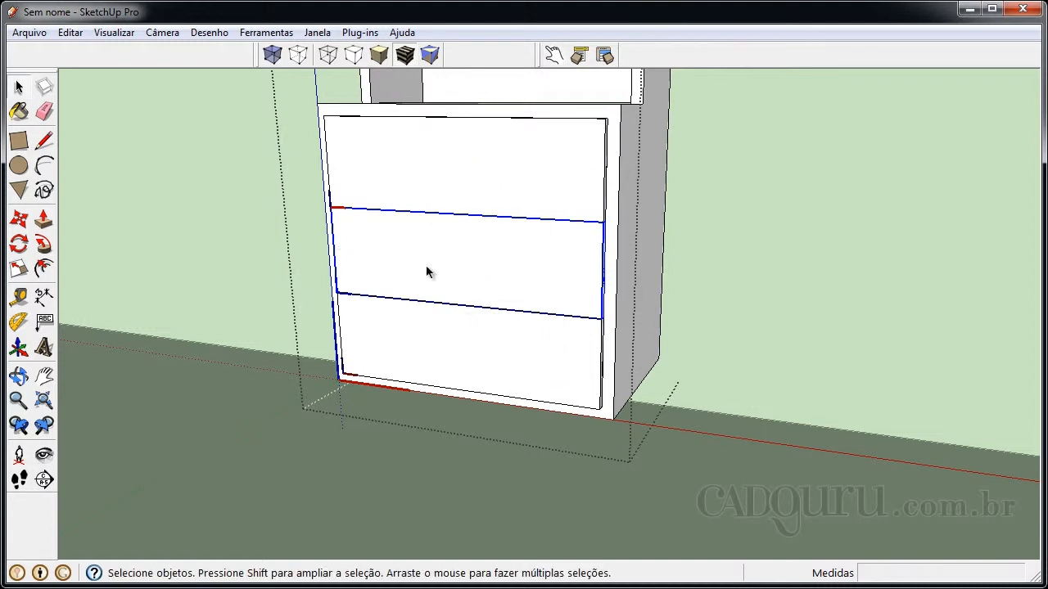
Select the top and middle drawers in turn and test the middle one's opening and closing with the Interact tool
{"action": "left_click", "coordinate": [545, 180]}
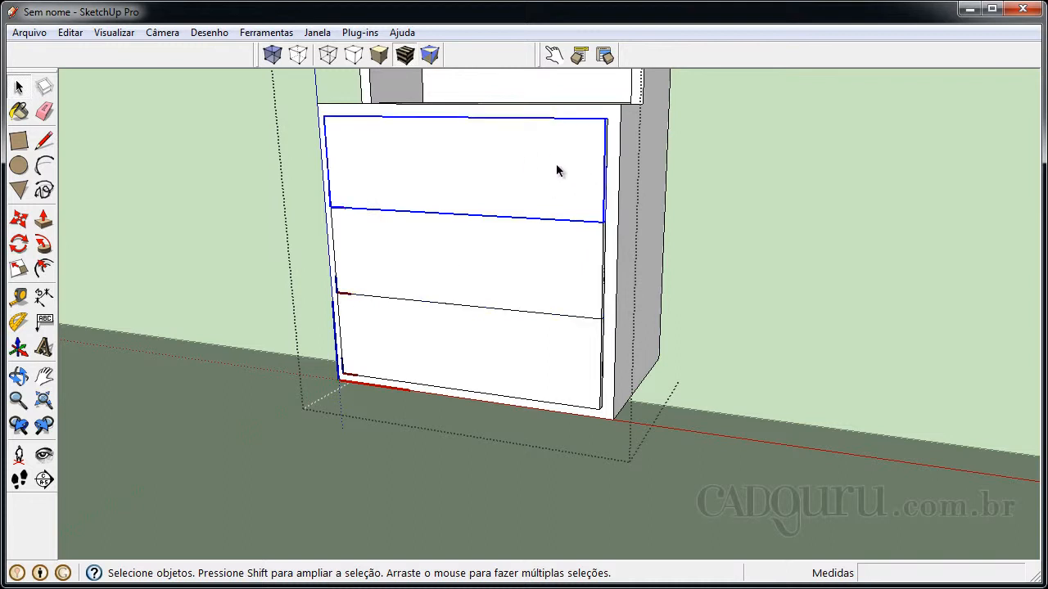
{"action": "left_click", "coordinate": [449, 254]}
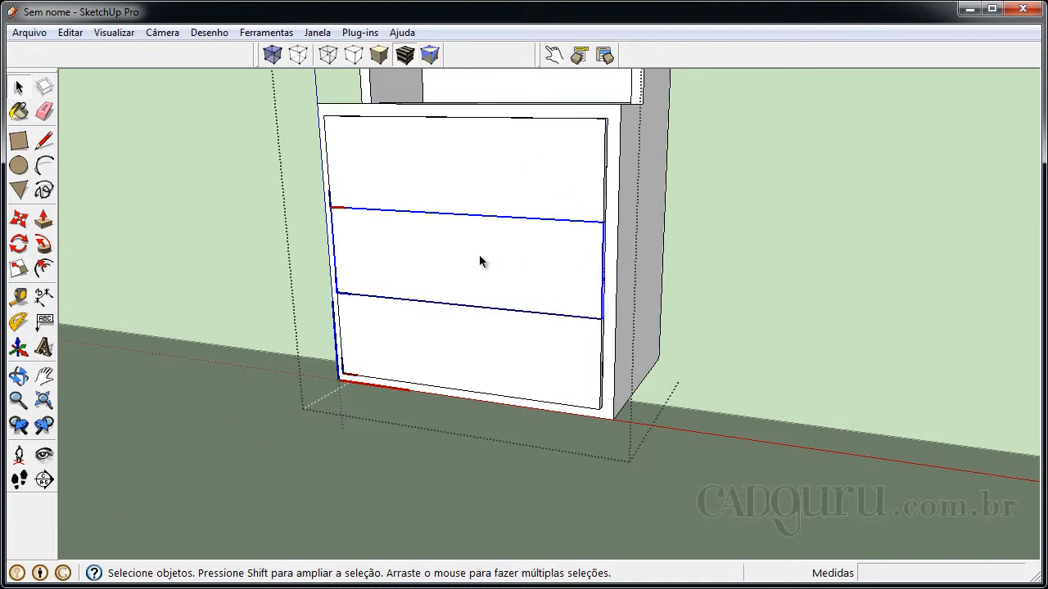
{"action": "left_click", "coordinate": [553, 54]}
{"action": "left_click", "coordinate": [551, 261]}
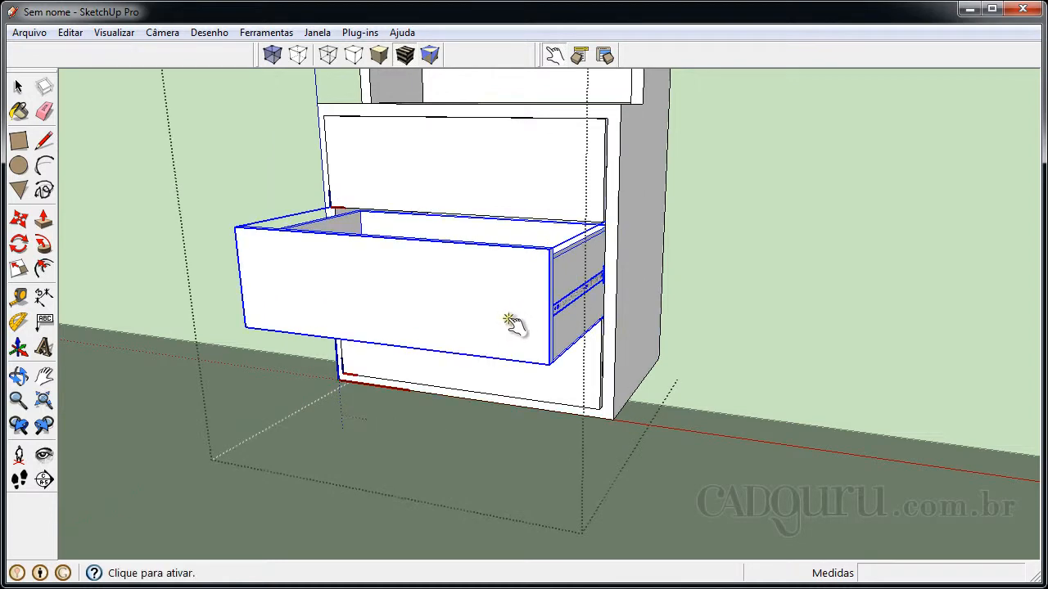
{"action": "left_click", "coordinate": [511, 323]}
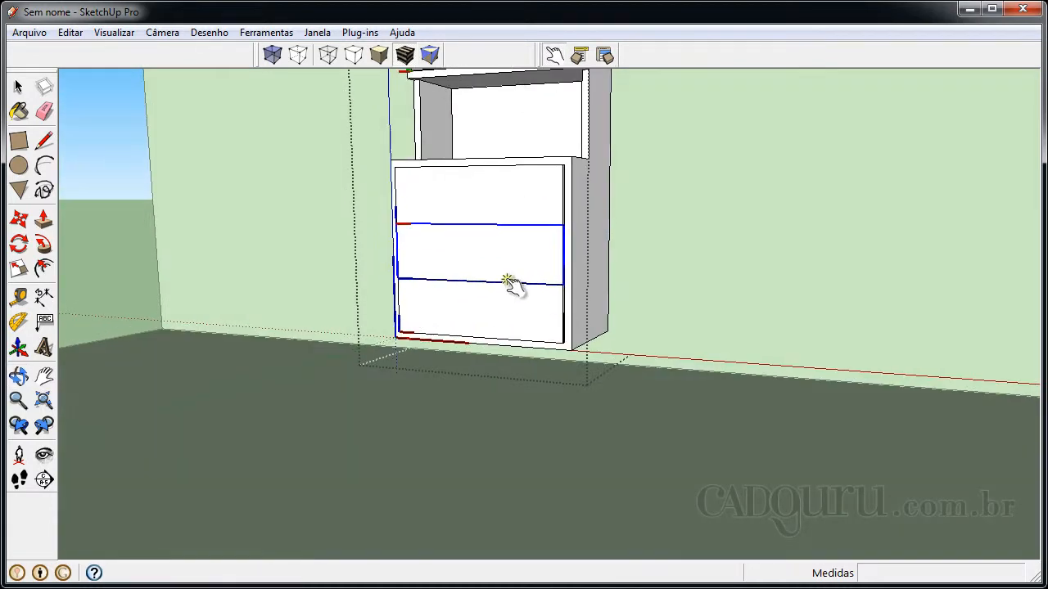
Operate the middle drawer once more with the Interact tool while viewing the whole cabinet
{"action": "middle_click_drag", "start_coordinate": [510, 283], "coordinate": [541, 380], "text": "shift"}
{"action": "scroll", "coordinate": [539, 375], "scroll_direction": "down", "scroll_amount": 2}
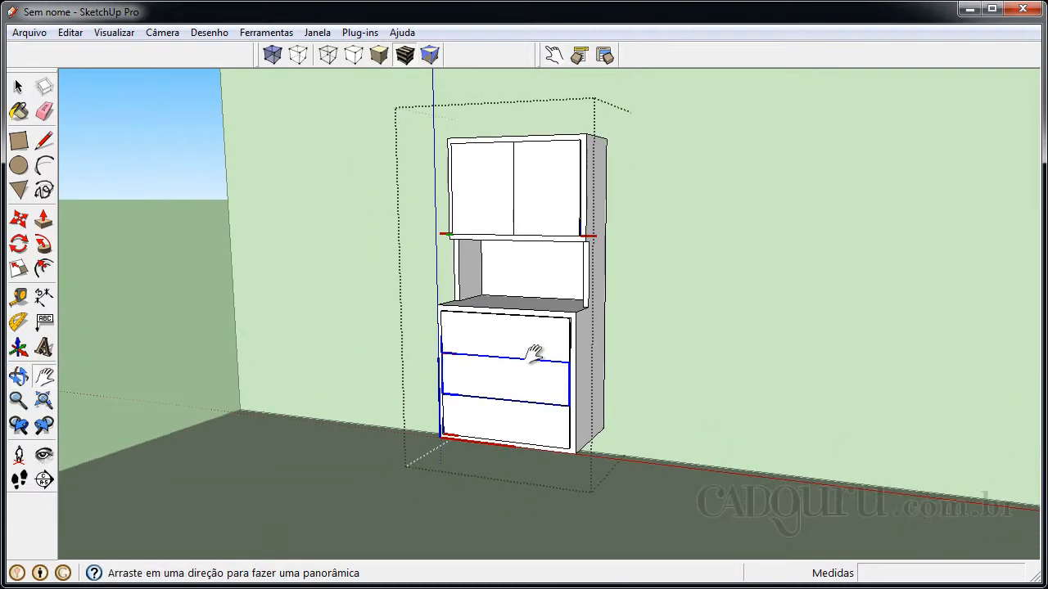
{"action": "left_click_drag", "start_coordinate": [540, 343], "coordinate": [495, 346]}
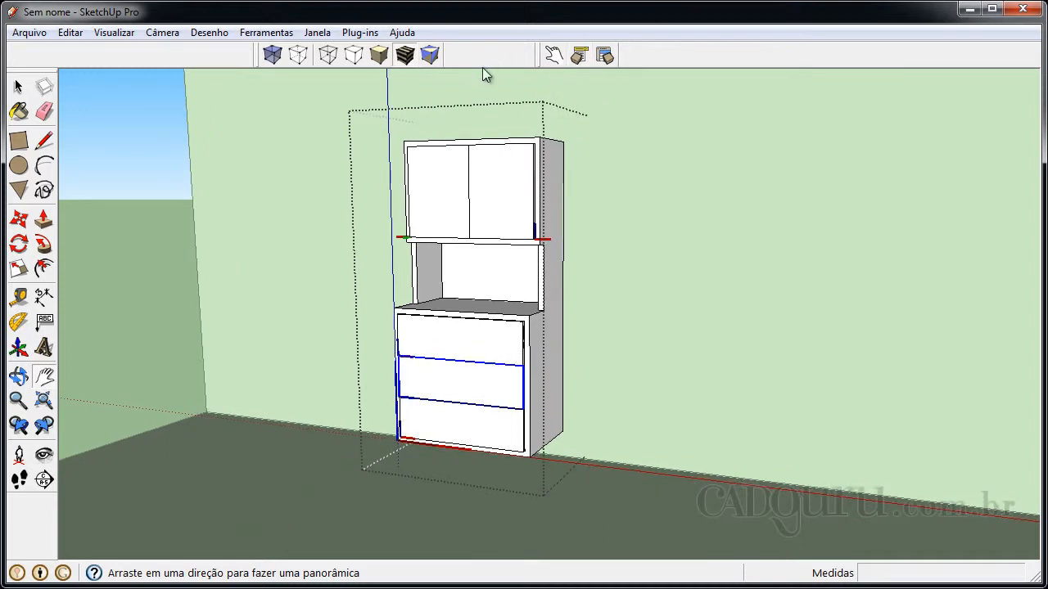
{"action": "left_click", "coordinate": [556, 54]}
{"action": "left_click", "coordinate": [498, 398]}
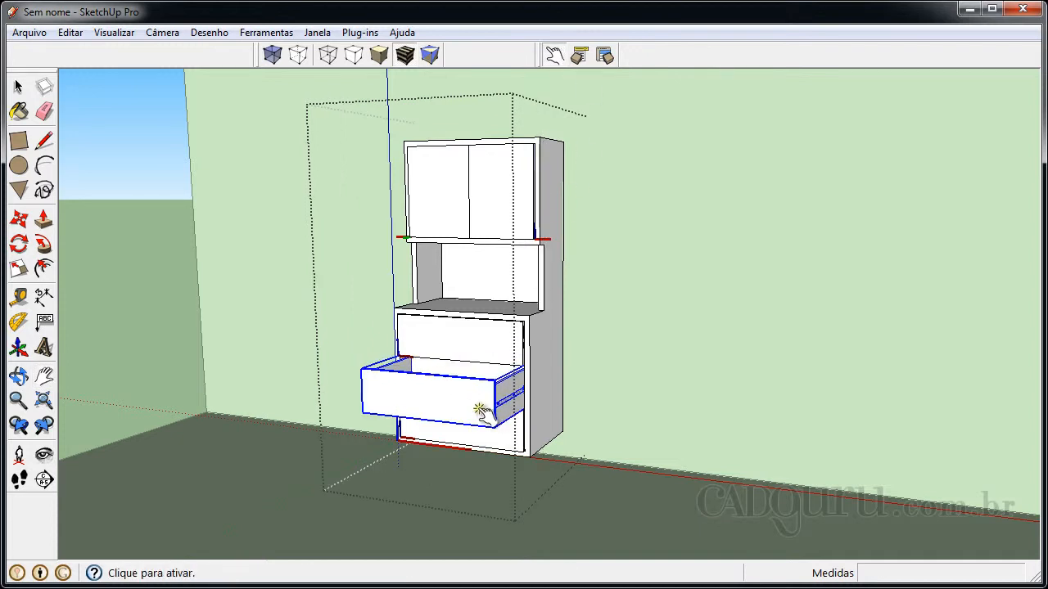
{"action": "left_click", "coordinate": [501, 402]}
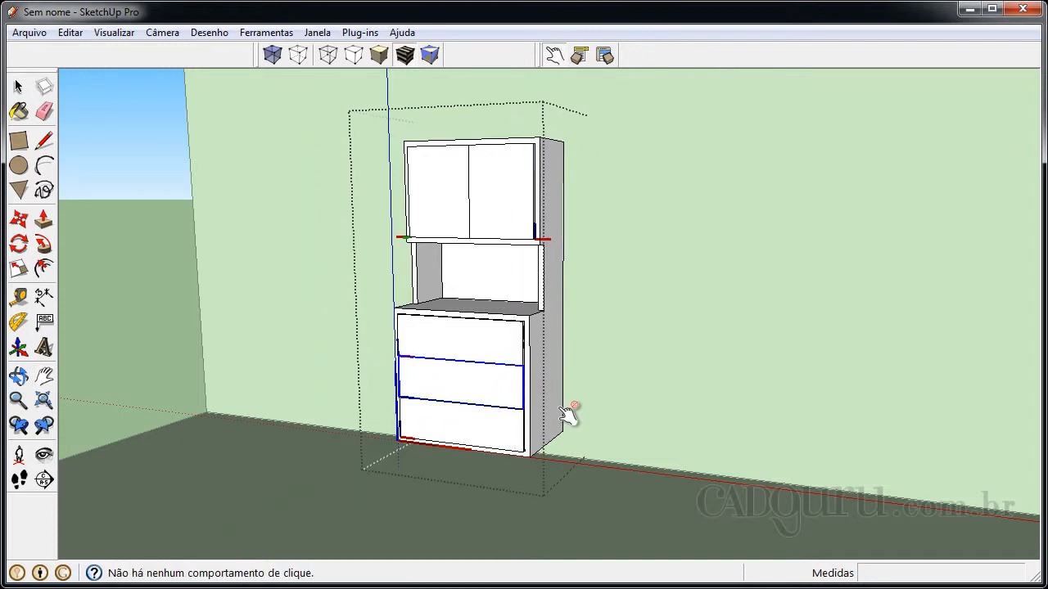